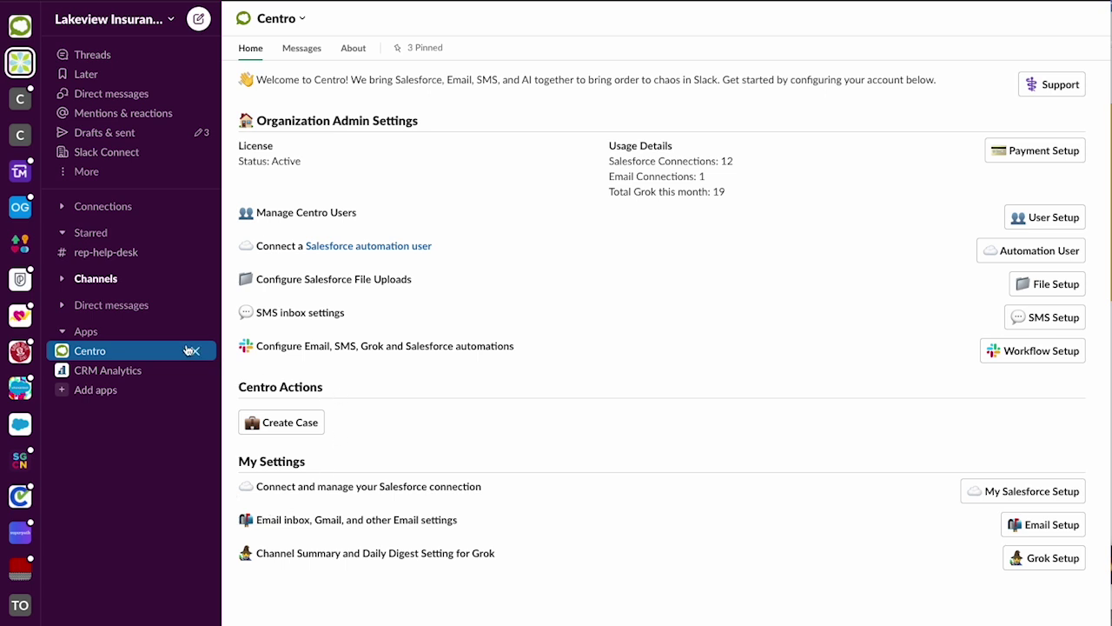
Remove CRM Analytics from the sidebar's app list and open the rep-help-desk channel.
{"action": "left_click", "coordinate": [196, 372]}
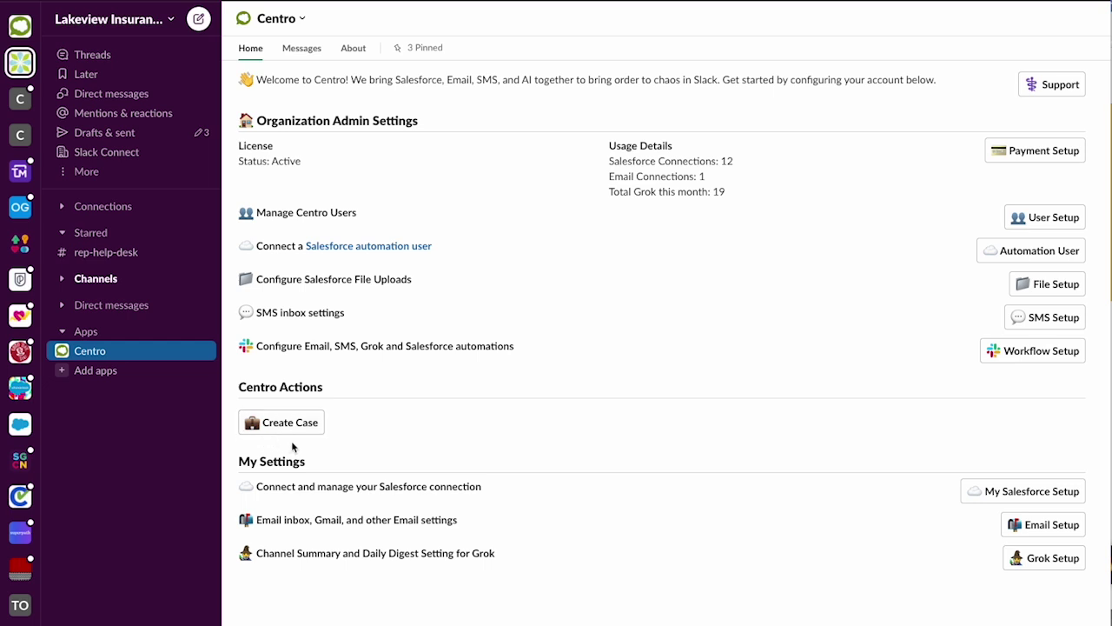
{"action": "left_click", "coordinate": [105, 252]}
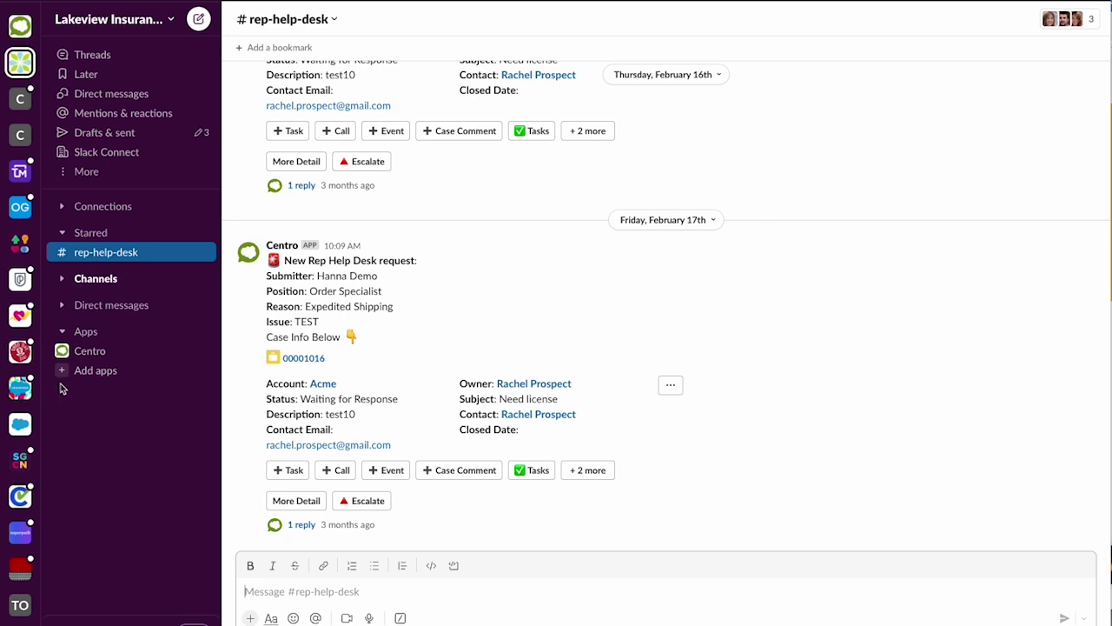
Create a case from Centro's home page with subject "I need help" and description "Help", and dismiss the confirmation.
{"action": "left_click", "coordinate": [100, 350]}
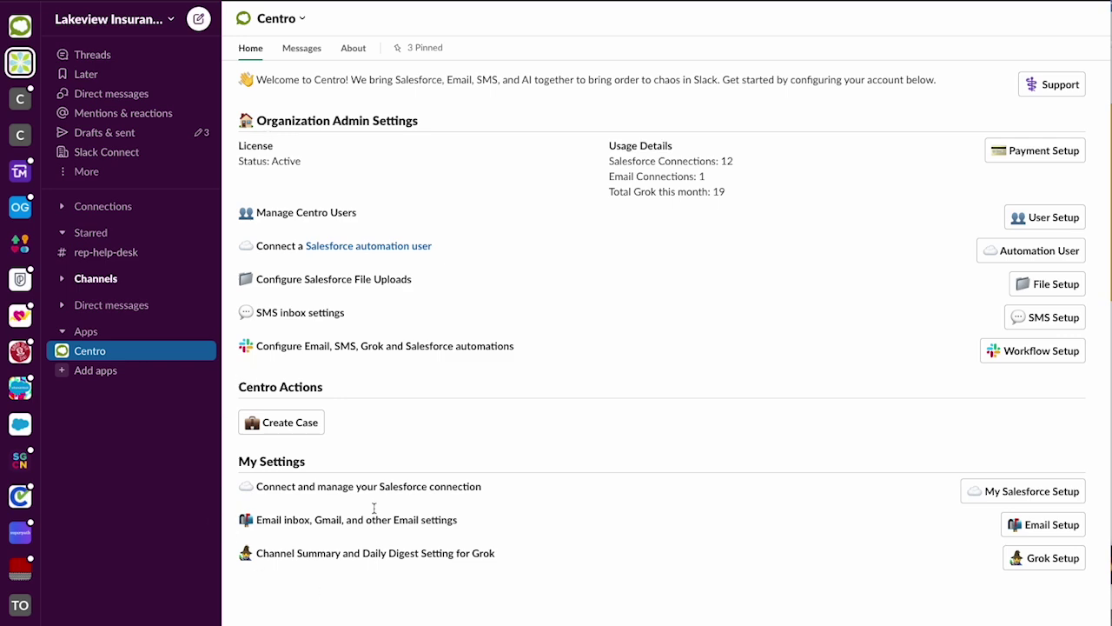
{"action": "left_click", "coordinate": [296, 437]}
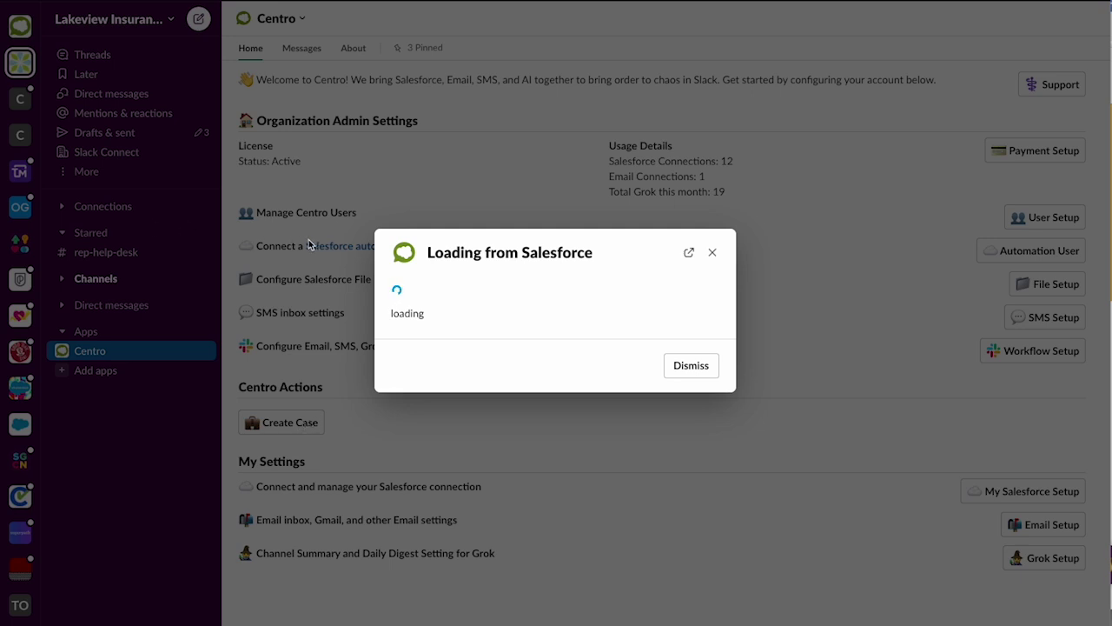
{"action": "left_click", "coordinate": [458, 276]}
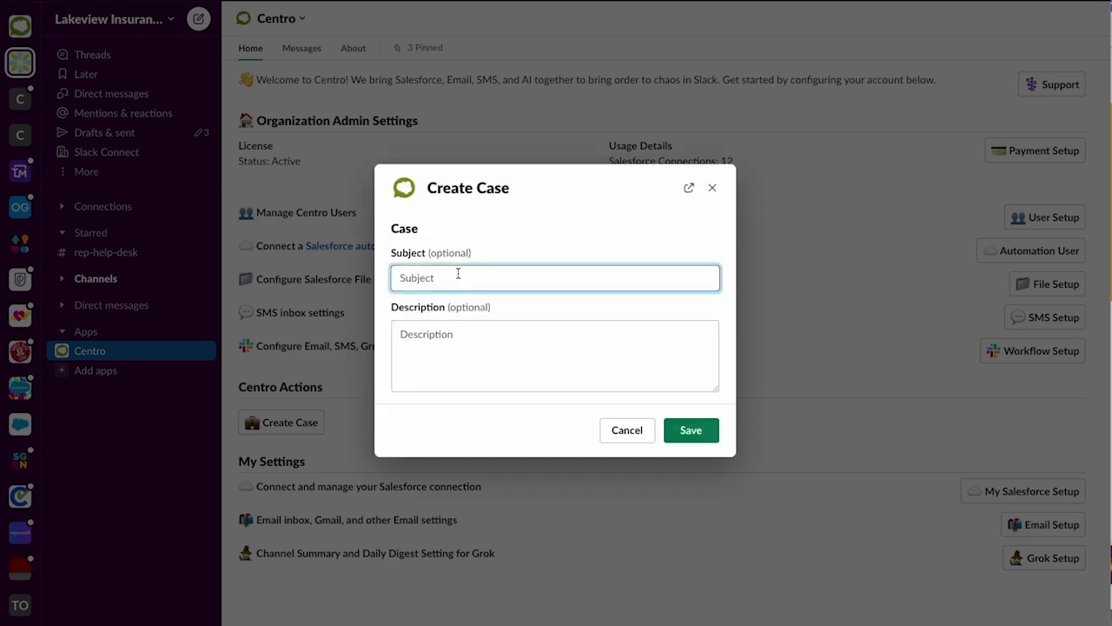
{"action": "type", "text": "I need help"}
{"action": "key", "text": "Tab"}
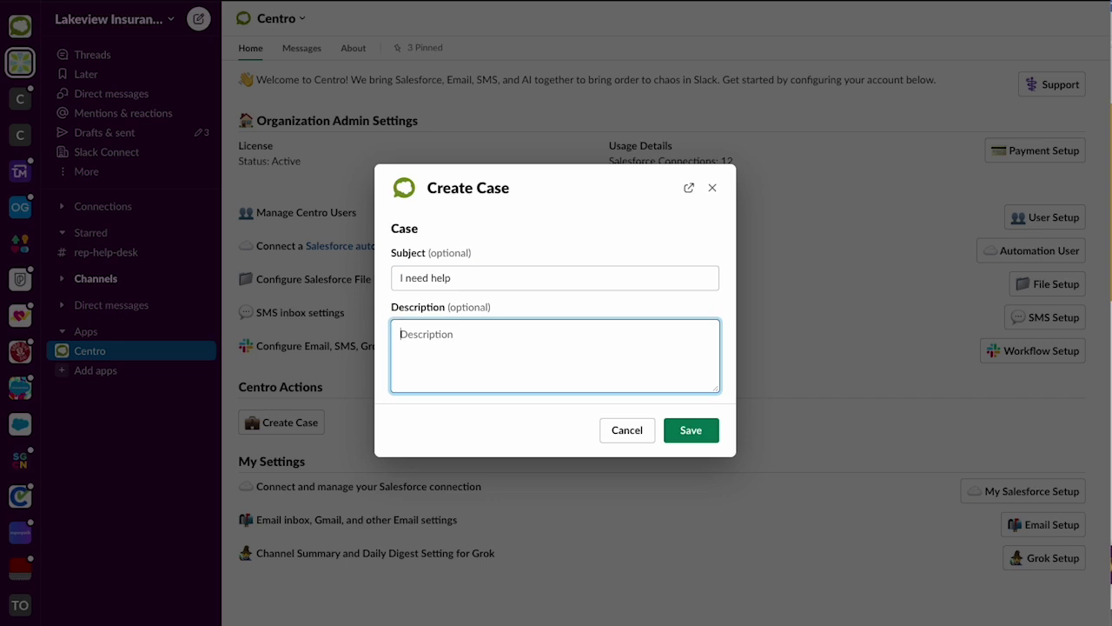
{"action": "type", "text": "Help"}
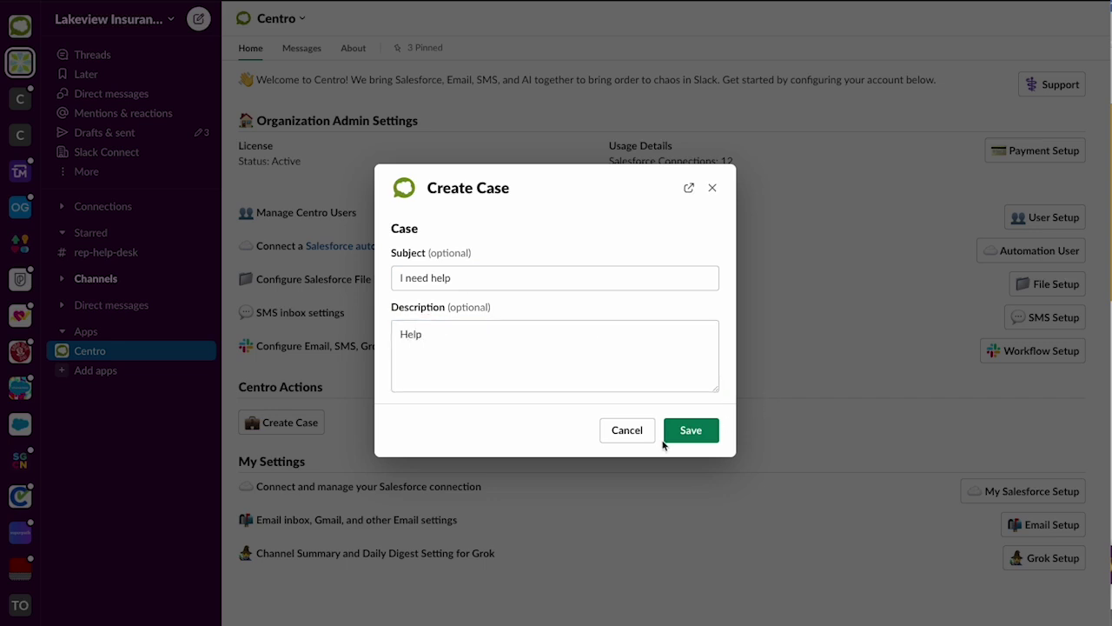
{"action": "left_click", "coordinate": [670, 439]}
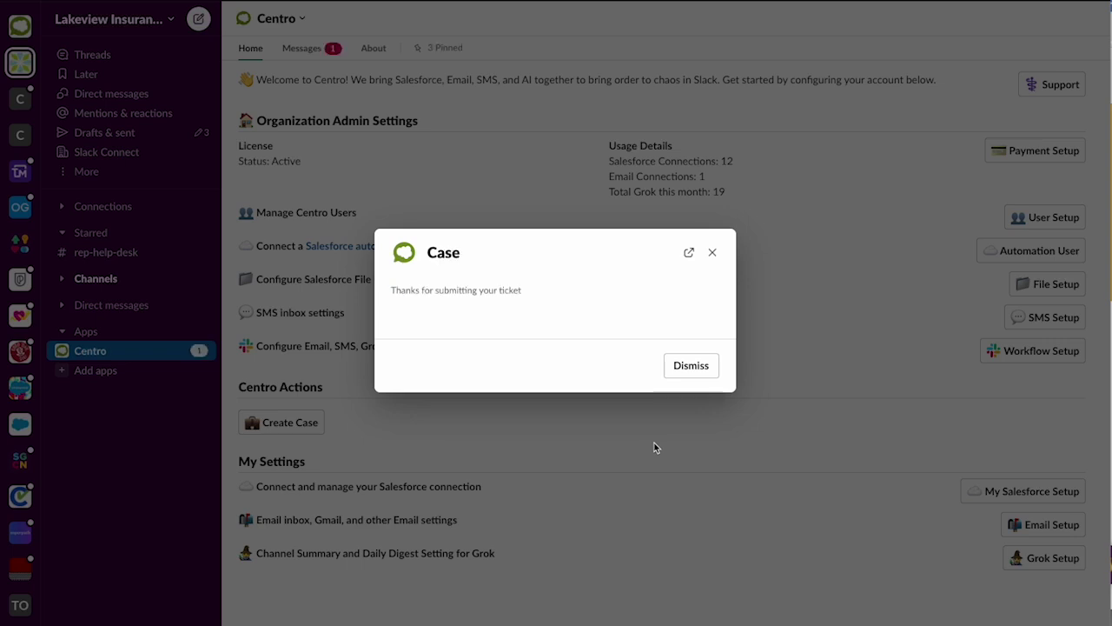
{"action": "left_click", "coordinate": [687, 372]}
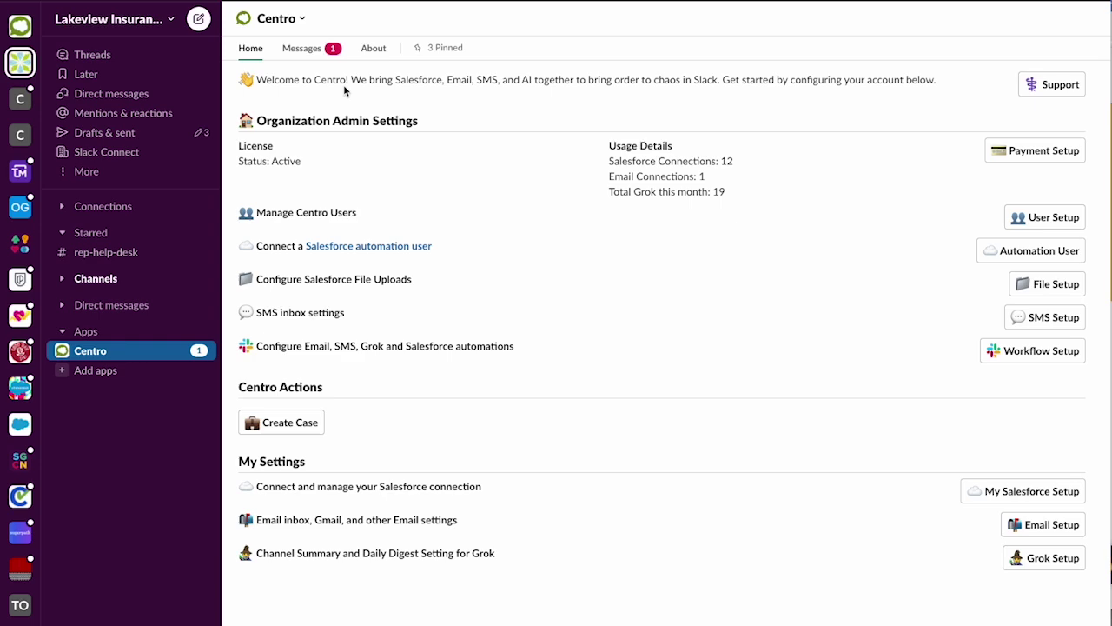
Check Centro's messages for the new case notification and return to its home page.
{"action": "left_click", "coordinate": [302, 48]}
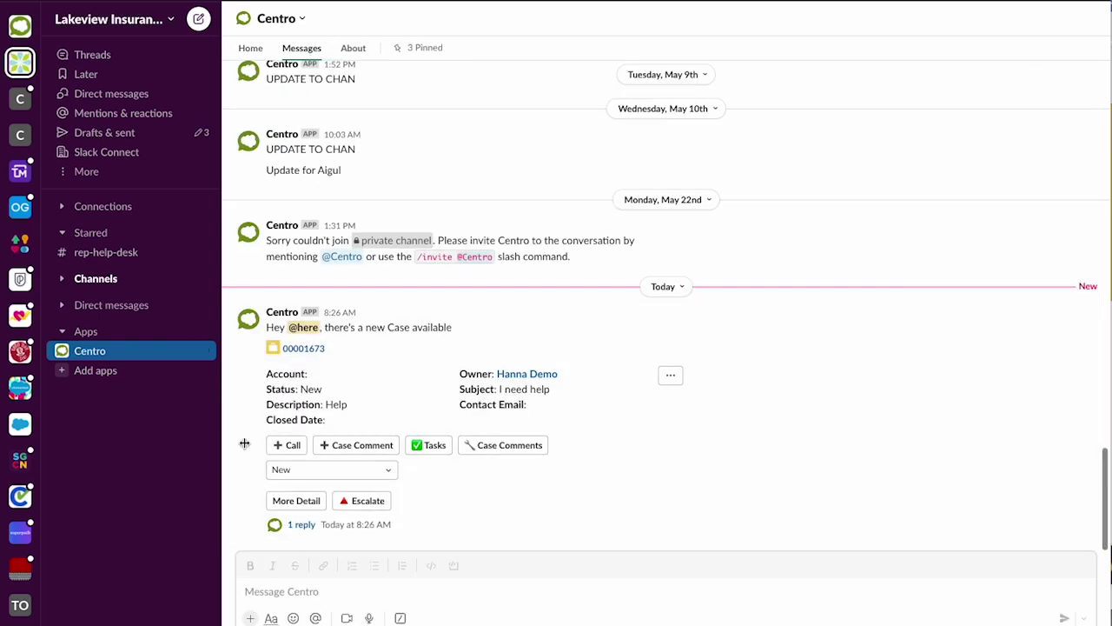
{"action": "left_click", "coordinate": [251, 52]}
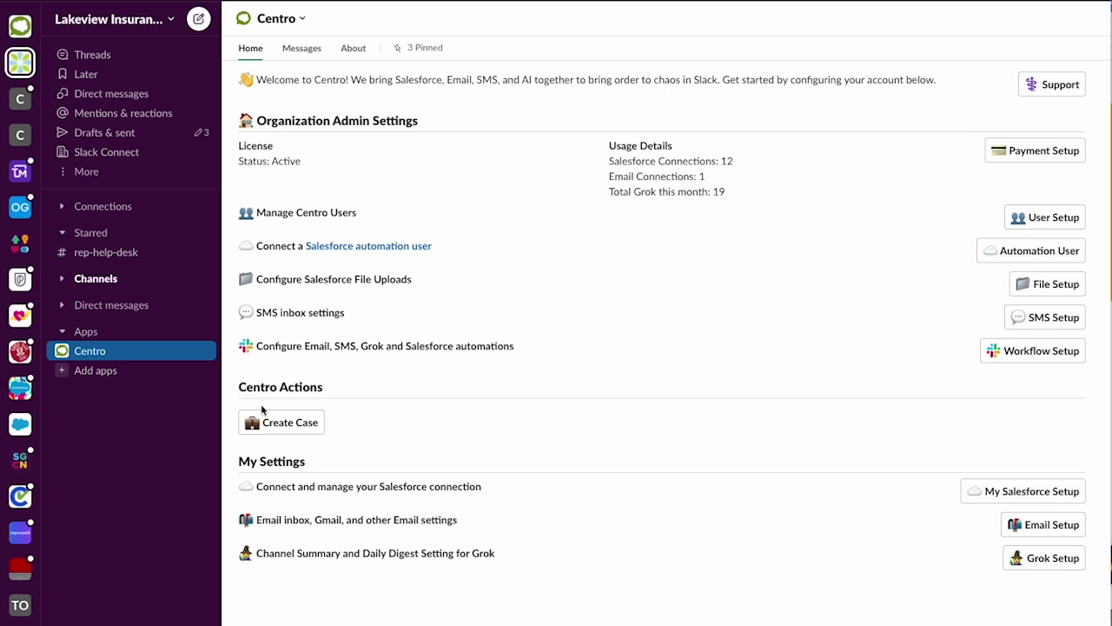
Run the /centro command in the rep-help-desk channel and compare its actions with those on Centro's home page.
{"action": "left_click", "coordinate": [119, 253]}
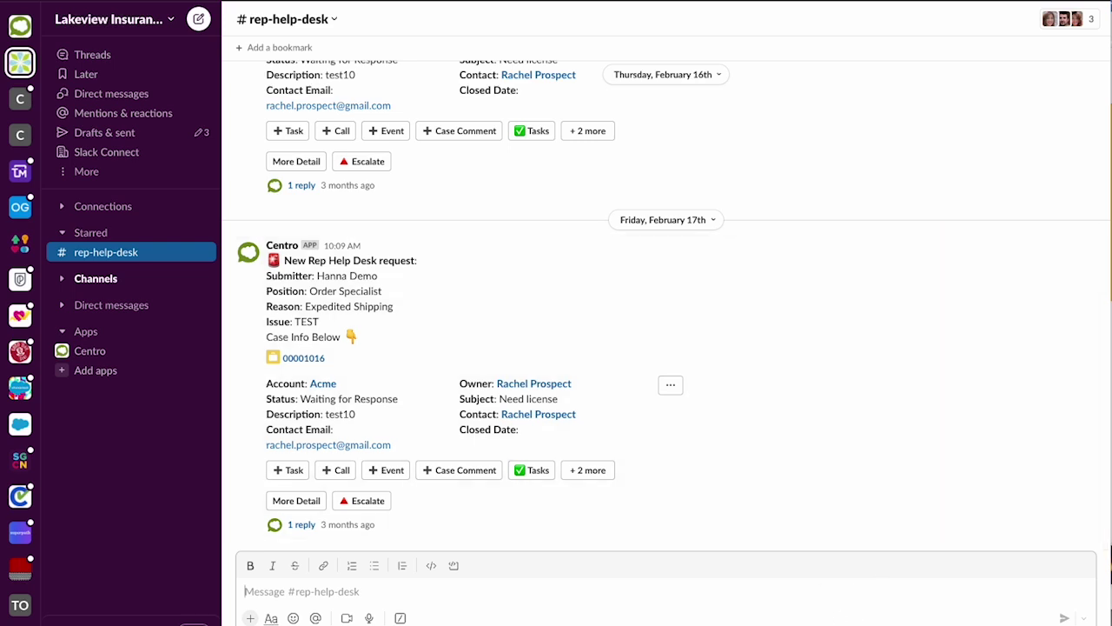
{"action": "left_click", "coordinate": [734, 595]}
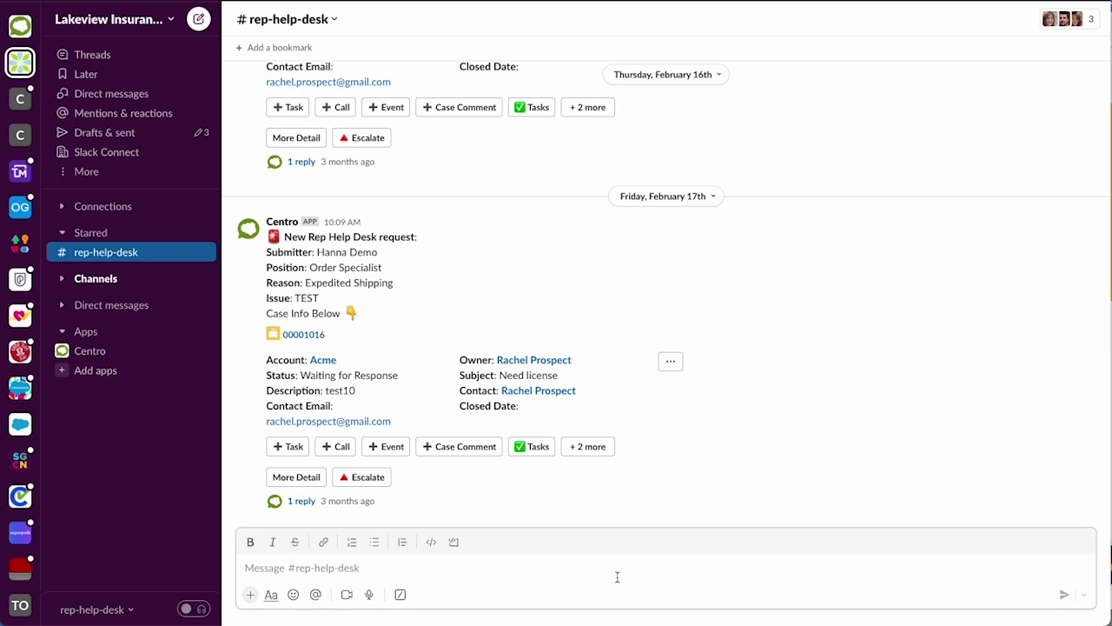
{"action": "type", "text": "/centr"}
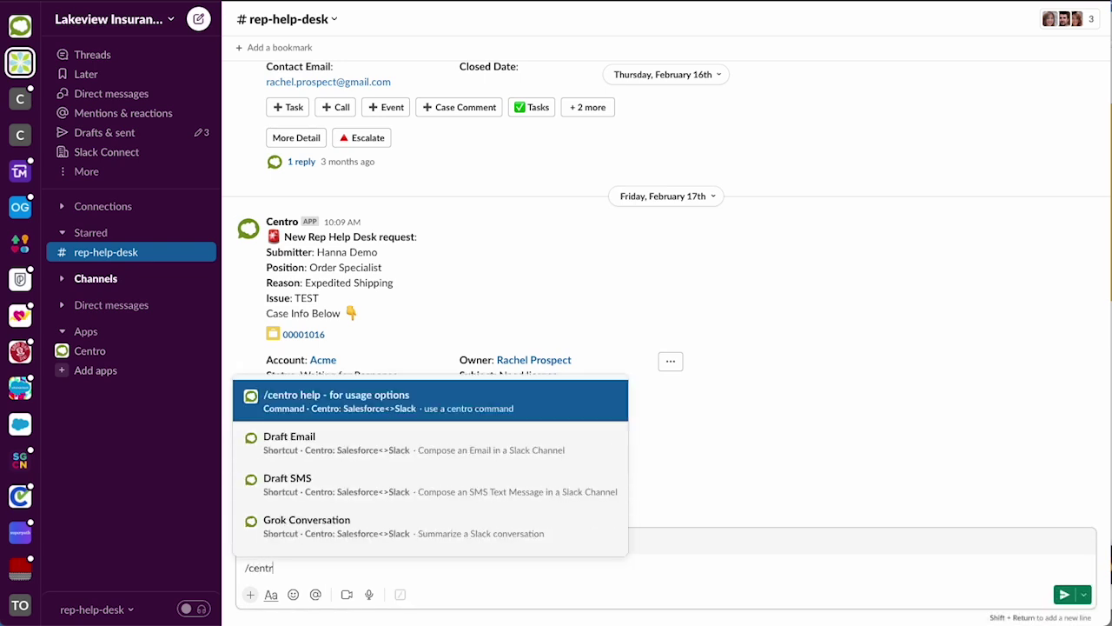
{"action": "type", "text": "o"}
{"action": "key", "text": "Return"}
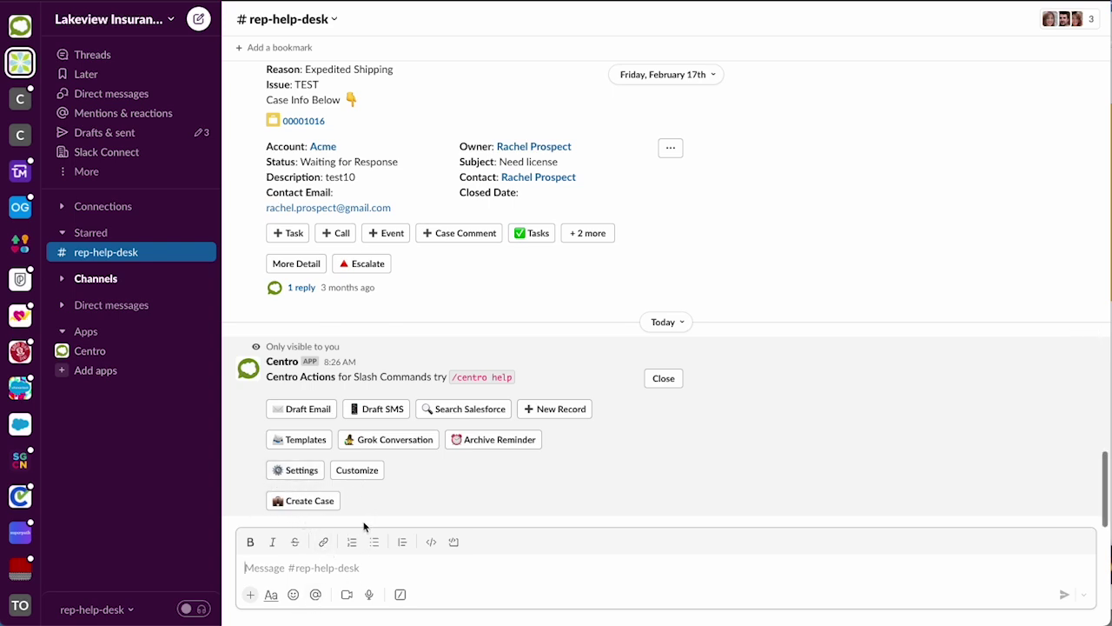
{"action": "left_click", "coordinate": [87, 352]}
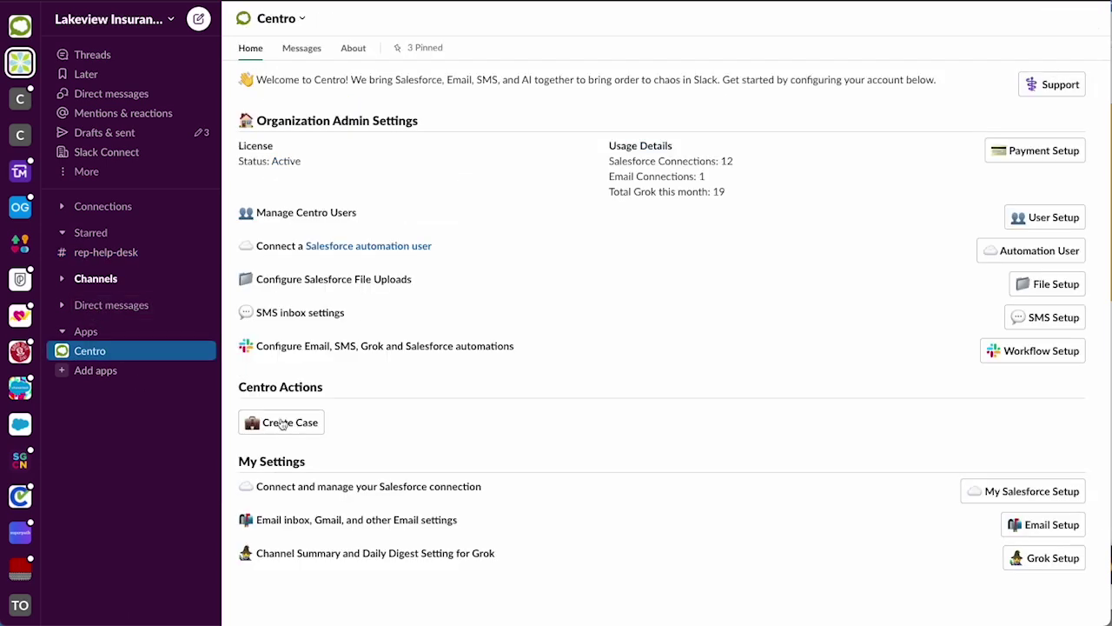
{"action": "left_click", "coordinate": [105, 253]}
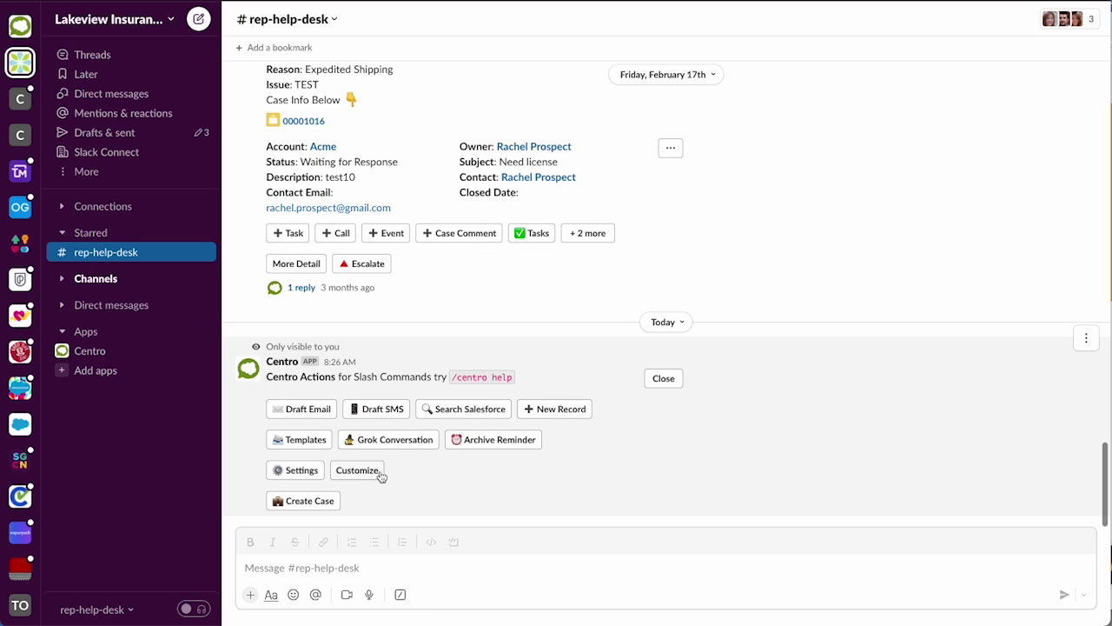
Create a new workflow in Workflow Builder named "App Home Create Leads".
{"action": "left_click", "coordinate": [122, 21]}
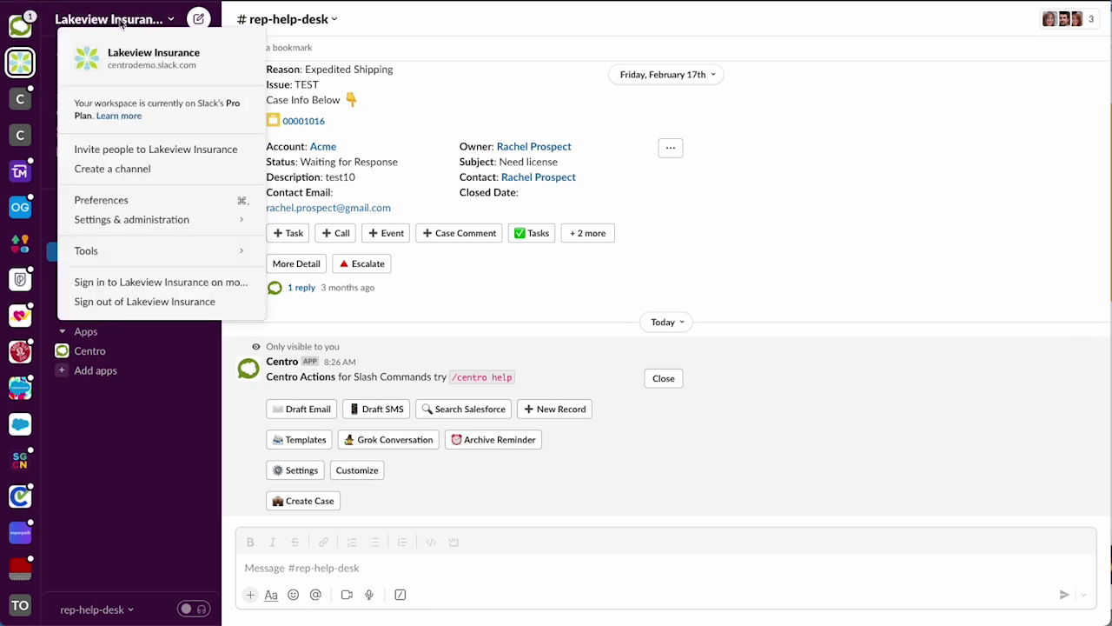
{"action": "mouse_move", "coordinate": [137, 250]}
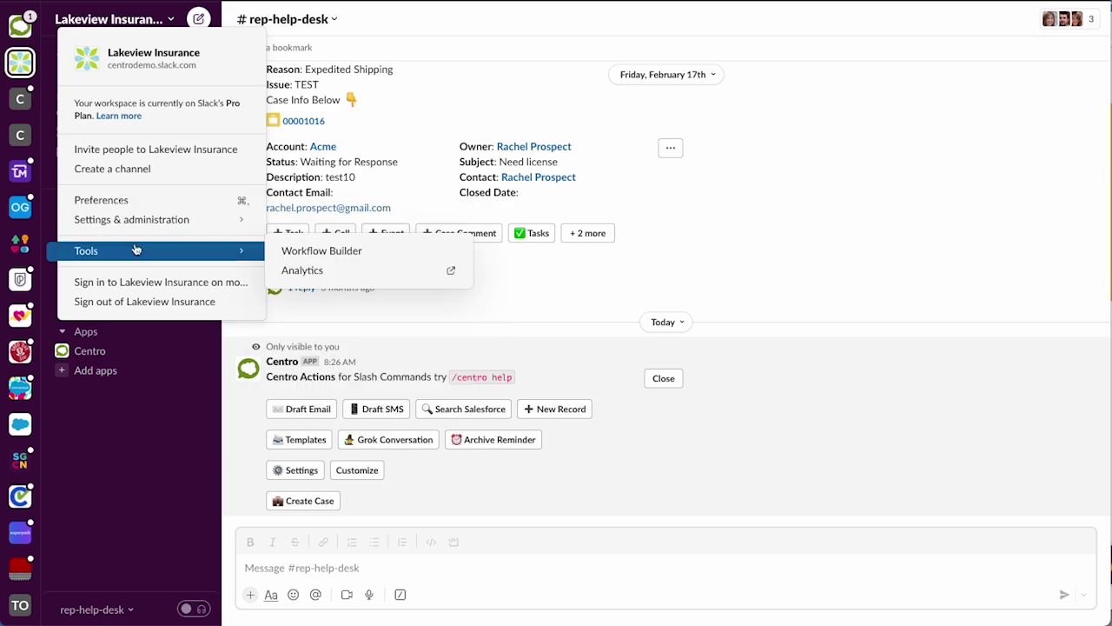
{"action": "left_click", "coordinate": [321, 257]}
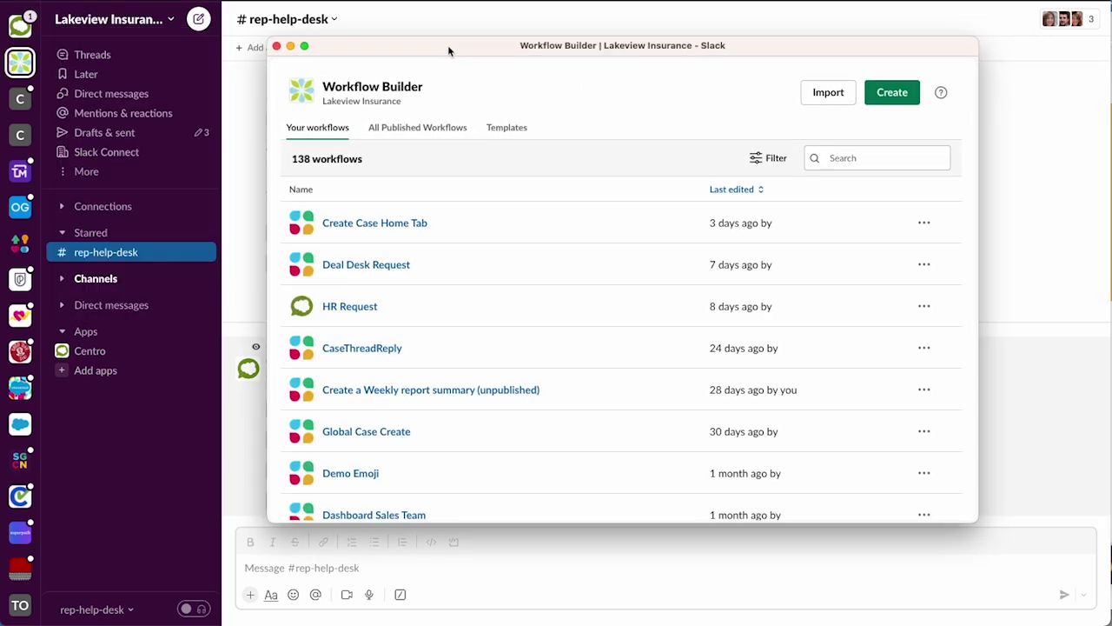
{"action": "left_click", "coordinate": [899, 93]}
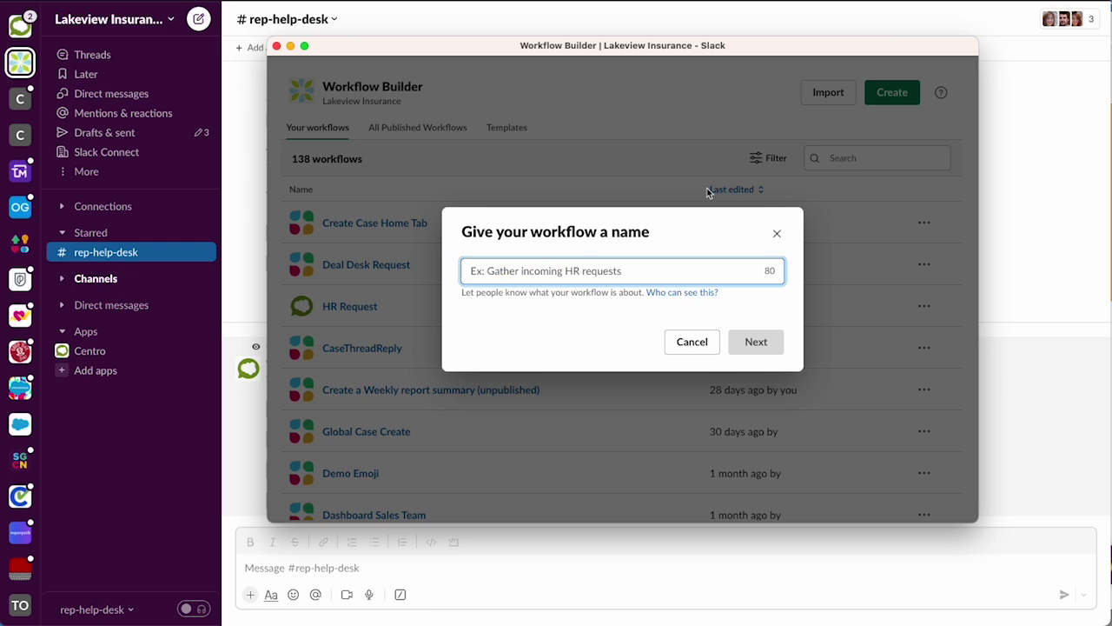
{"action": "type", "text": "App Home"}
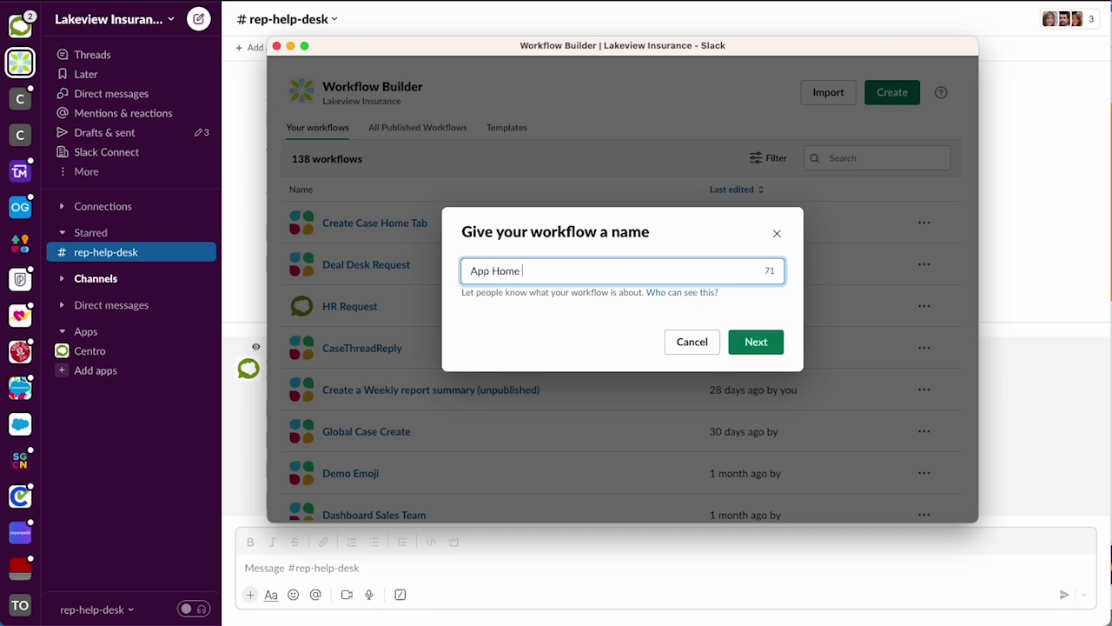
{"action": "type", "text": " Create Leads"}
{"action": "left_click", "coordinate": [765, 343]}
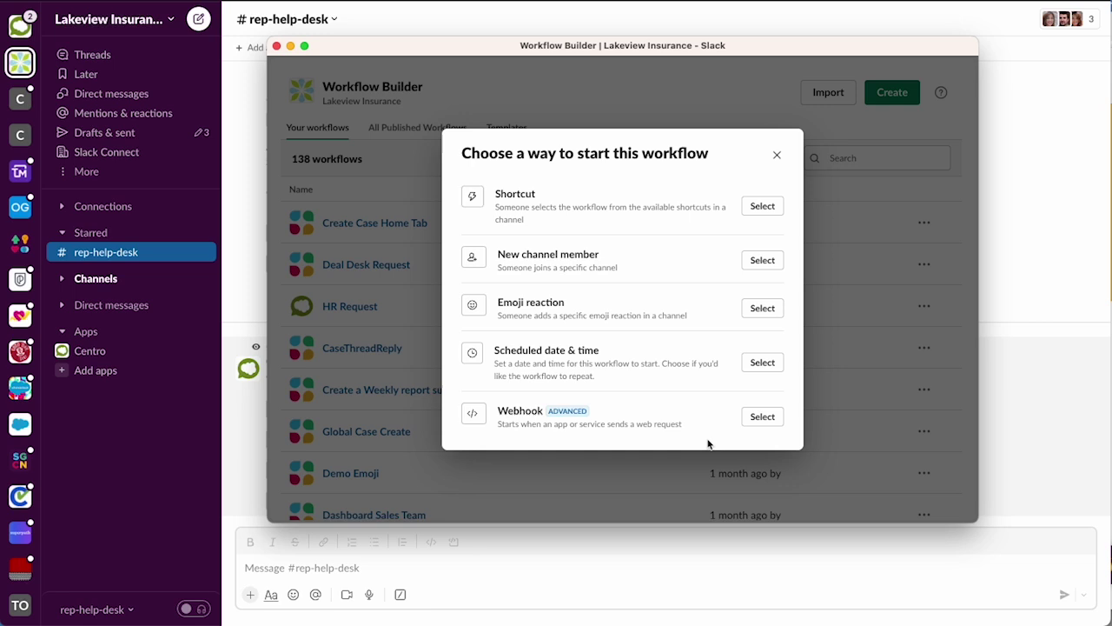
Start the workflow from a webhook and add a Text variable with the key triggerid.
{"action": "left_click", "coordinate": [764, 422]}
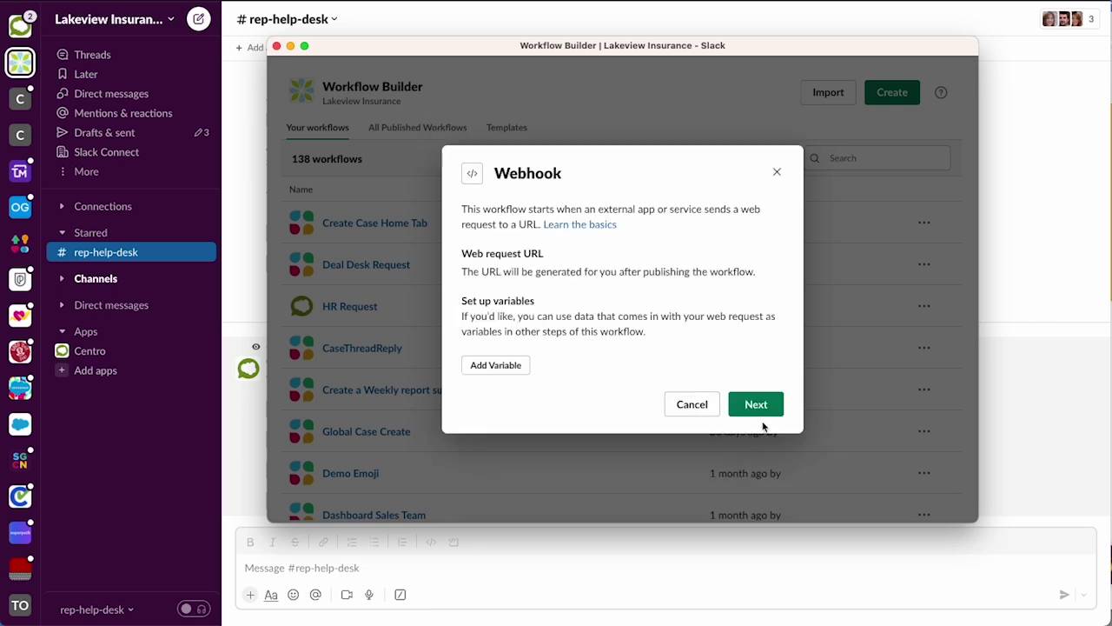
{"action": "left_click", "coordinate": [513, 366]}
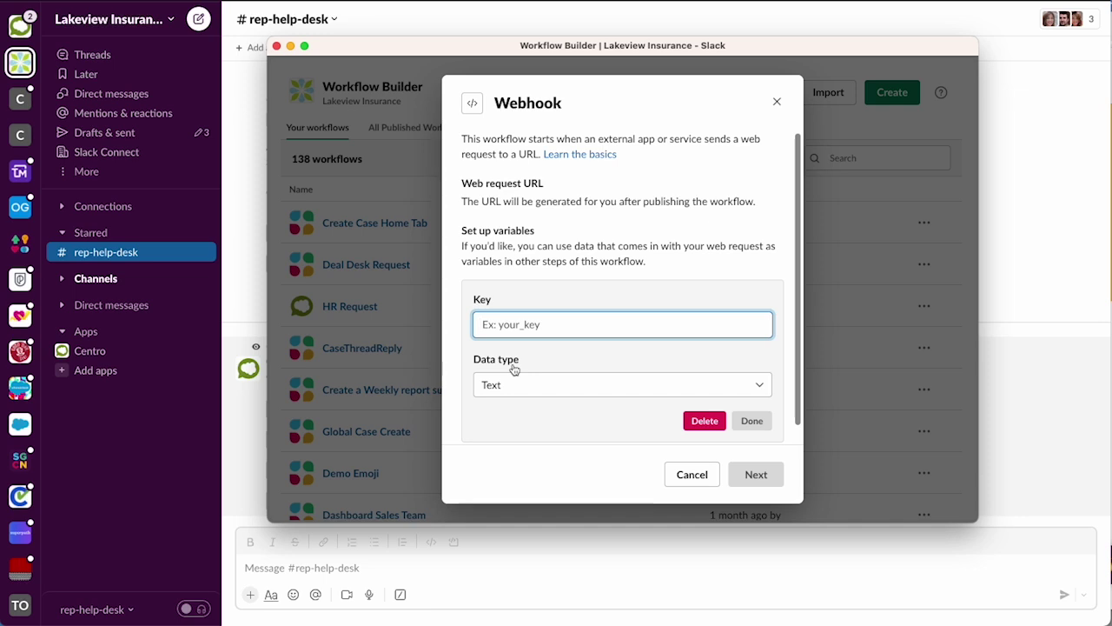
{"action": "type", "text": "triggerid"}
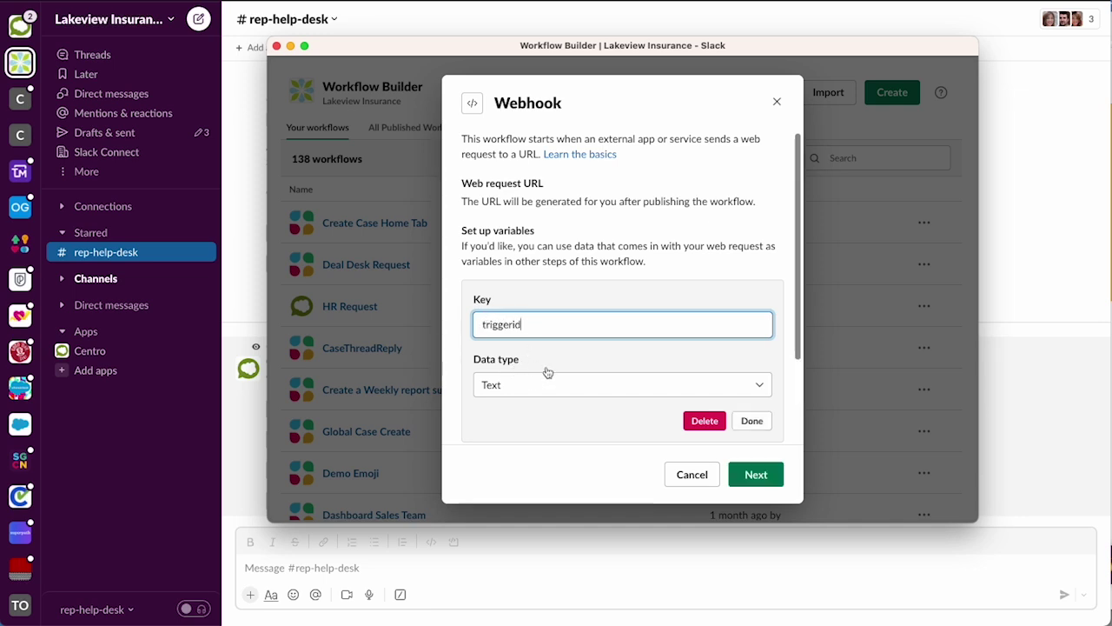
{"action": "scroll", "coordinate": [547, 372], "scroll_direction": "down", "scroll_amount": 2}
{"action": "left_click", "coordinate": [748, 376]}
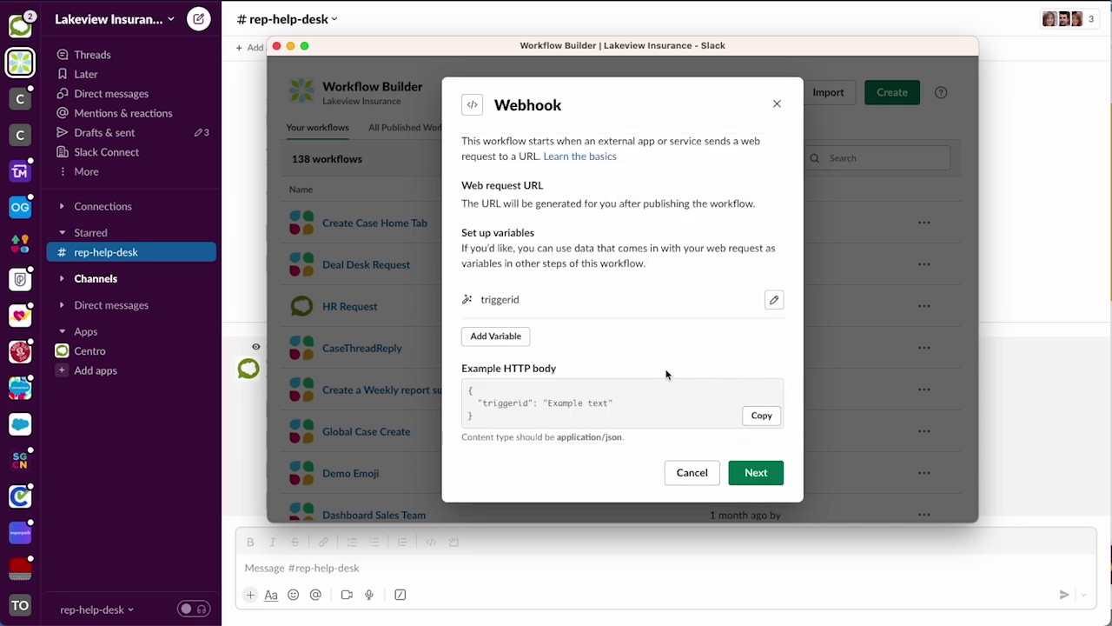
Add a webhook variable with the key userid and data type Slack user ID, and accept the webhook setup.
{"action": "left_click", "coordinate": [497, 336]}
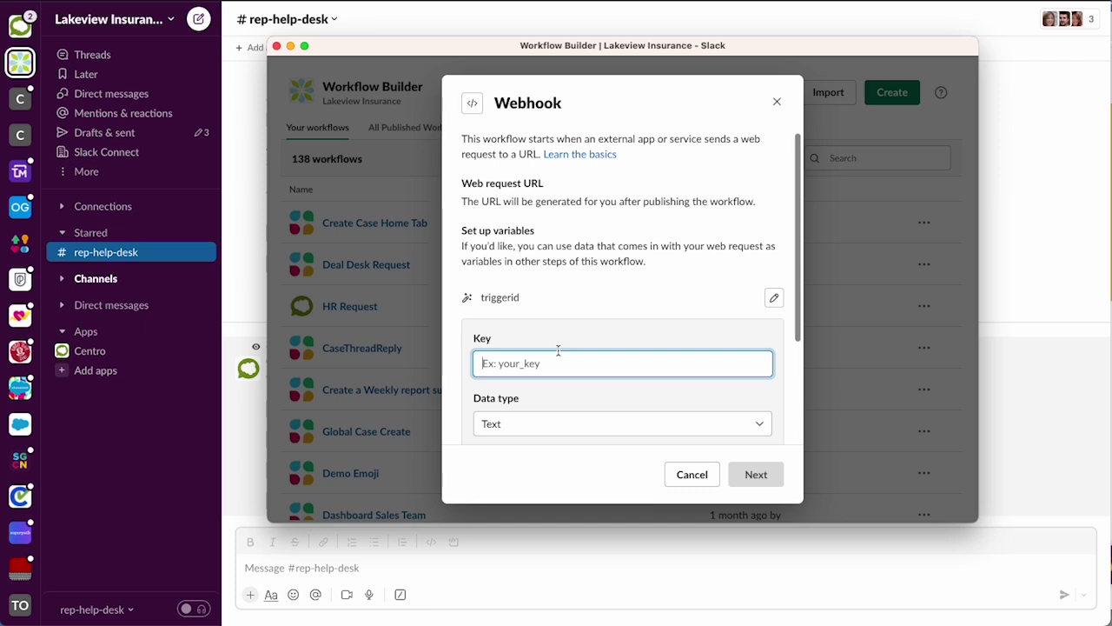
{"action": "type", "text": "userid"}
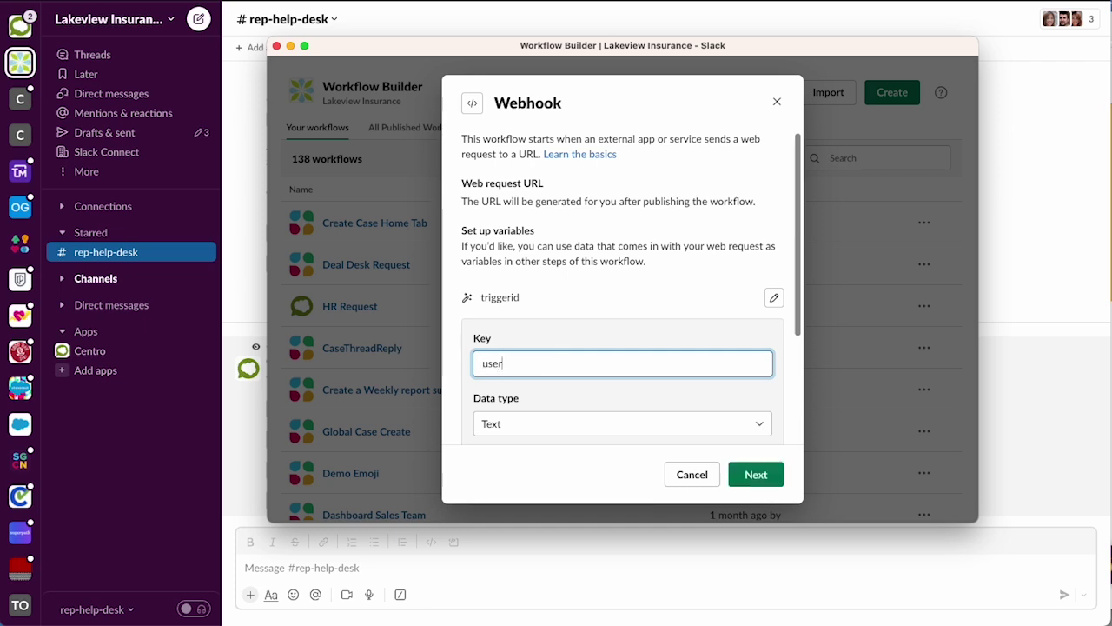
{"action": "left_click", "coordinate": [641, 423]}
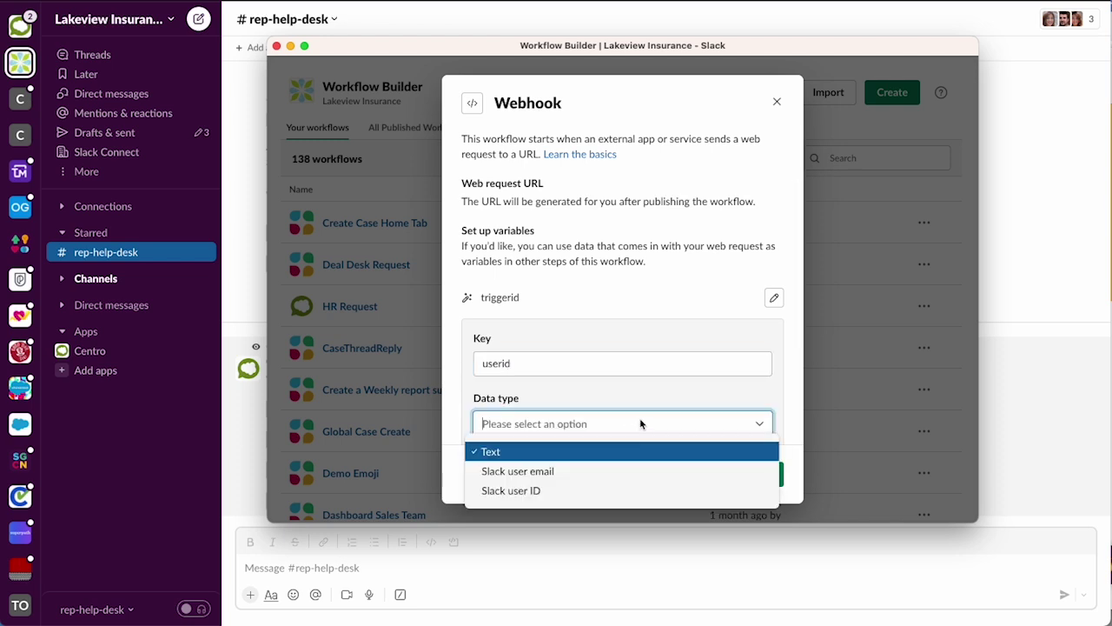
{"action": "left_click", "coordinate": [524, 492]}
{"action": "left_click", "coordinate": [557, 397]}
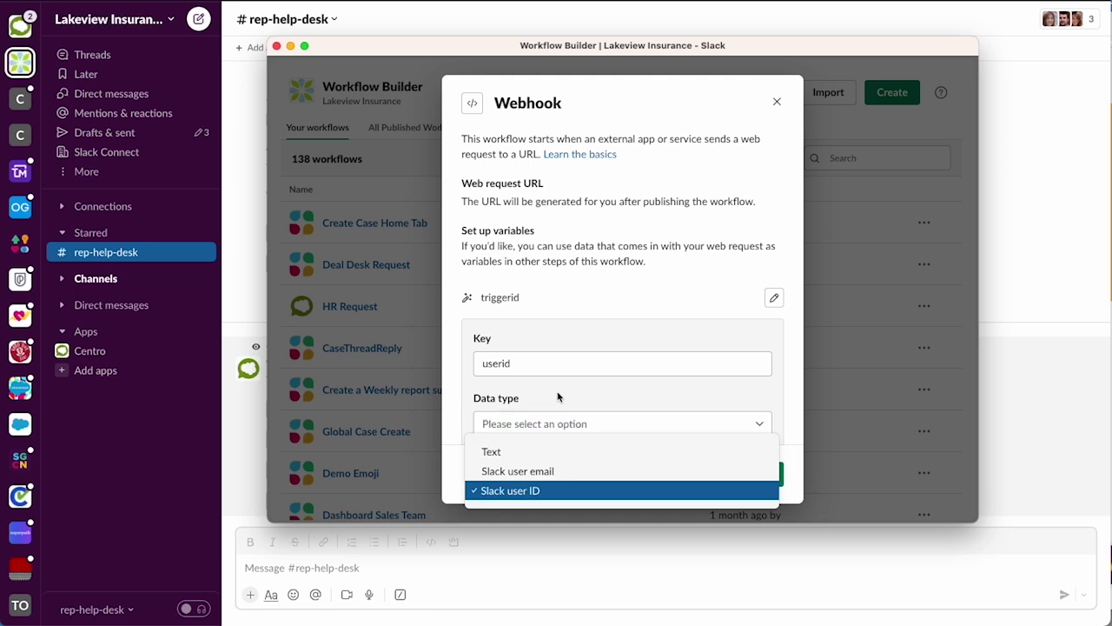
{"action": "key", "text": "Escape"}
{"action": "scroll", "coordinate": [791, 415], "scroll_direction": "down", "scroll_amount": 2}
{"action": "scroll", "coordinate": [790, 414], "scroll_direction": "down", "scroll_amount": 2}
{"action": "left_click", "coordinate": [758, 336]}
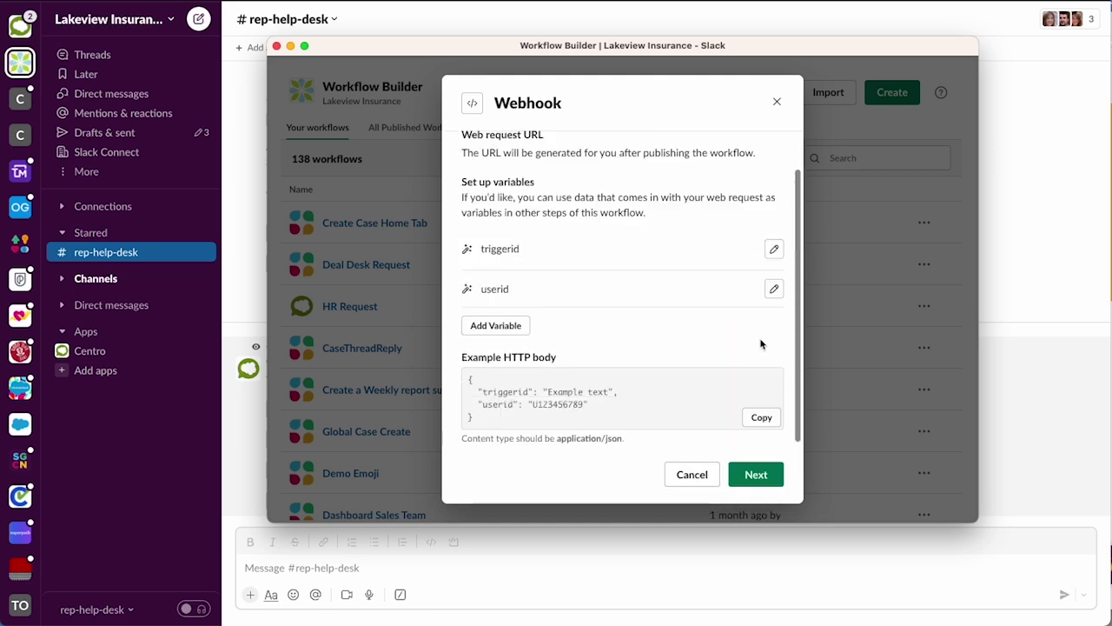
{"action": "left_click", "coordinate": [772, 479]}
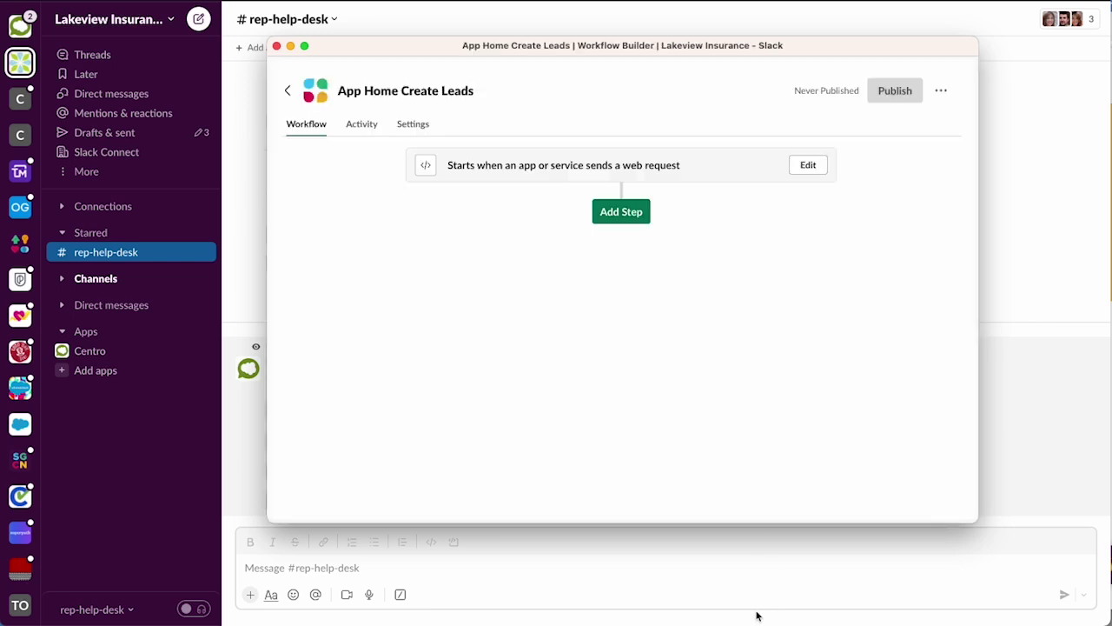
Add a Submit Salesforce form step to the workflow and set it to not send a message.
{"action": "left_click", "coordinate": [621, 214]}
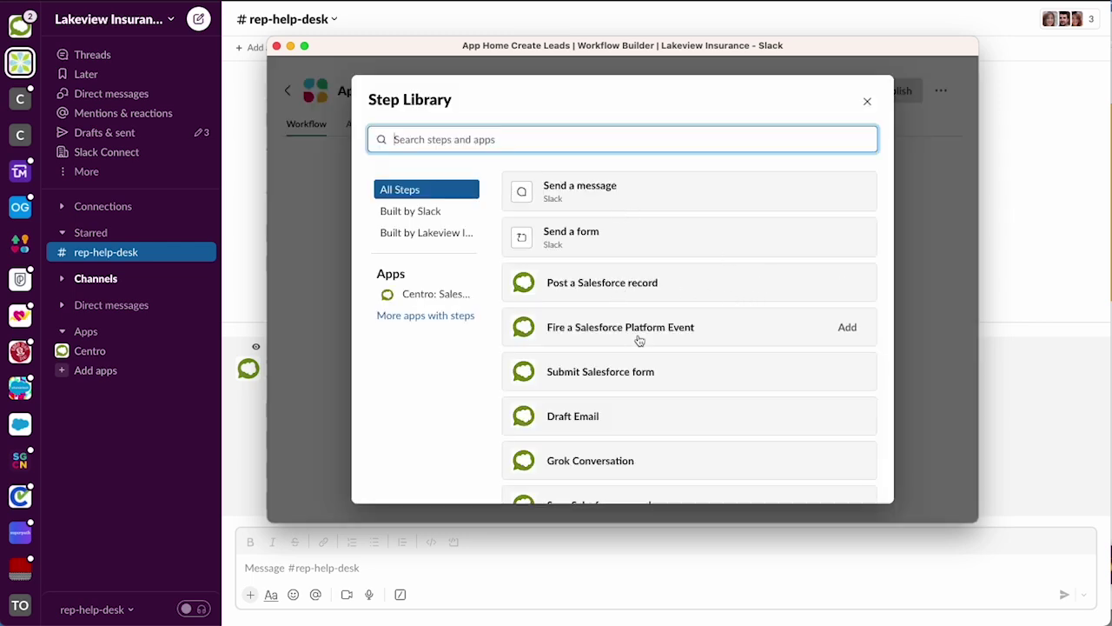
{"action": "scroll", "coordinate": [638, 380], "scroll_direction": "down", "scroll_amount": 3}
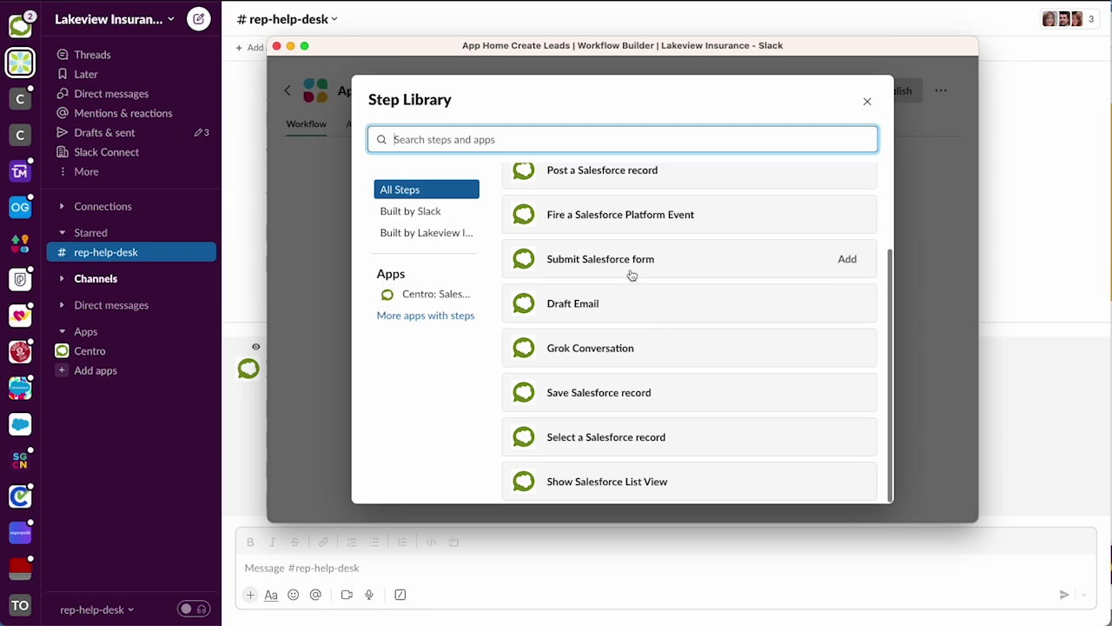
{"action": "left_click", "coordinate": [847, 260]}
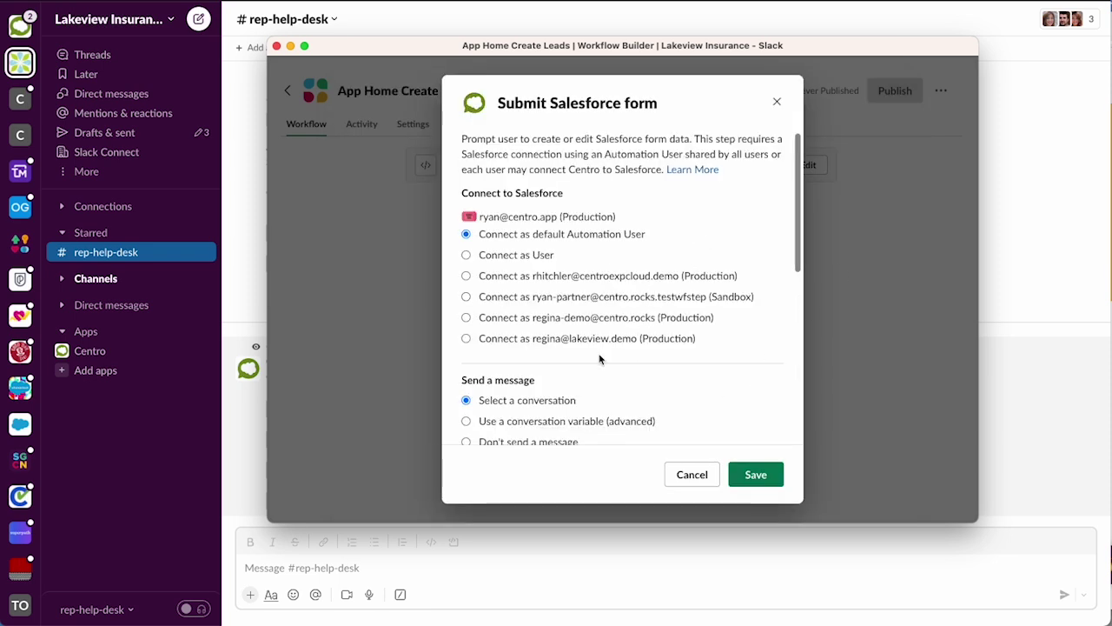
{"action": "scroll", "coordinate": [602, 357], "scroll_direction": "down", "scroll_amount": 3}
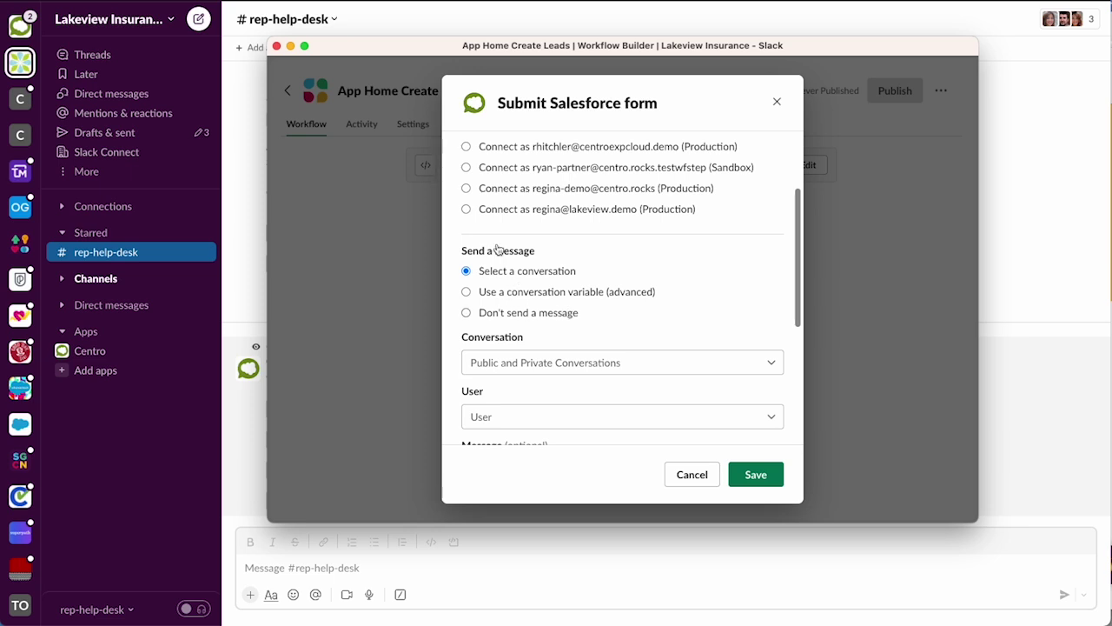
{"action": "scroll", "coordinate": [500, 250], "scroll_direction": "up", "scroll_amount": 2}
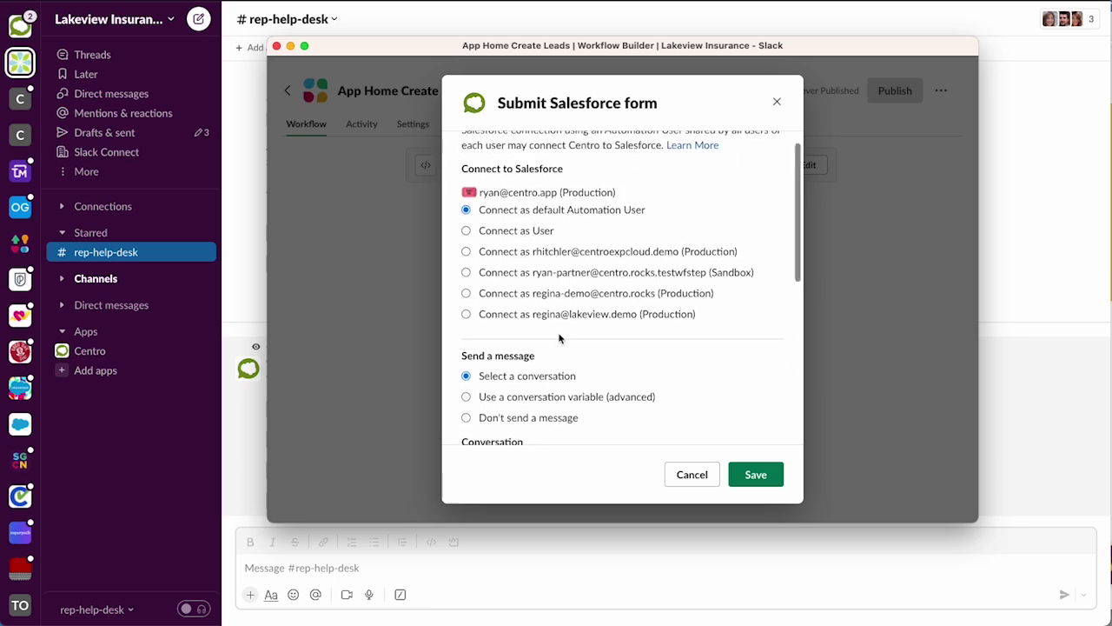
{"action": "scroll", "coordinate": [557, 340], "scroll_direction": "down", "scroll_amount": 2}
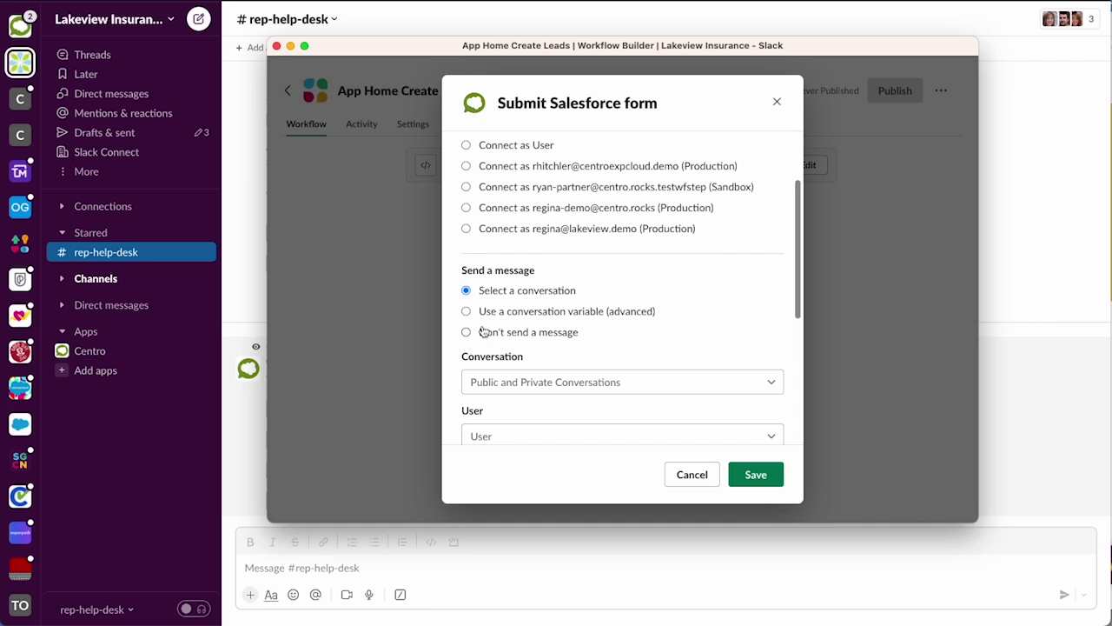
{"action": "left_click", "coordinate": [530, 335]}
Set the form step's Trigger ID to the triggerid webhook variable.
{"action": "left_click", "coordinate": [529, 383]}
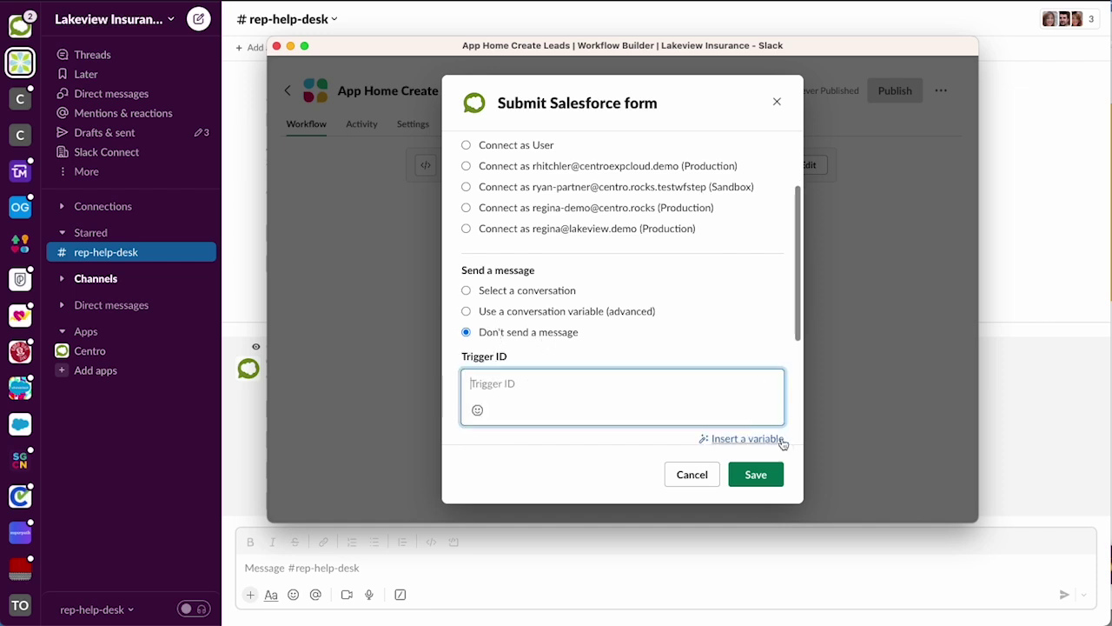
{"action": "scroll", "coordinate": [781, 389], "scroll_direction": "down", "scroll_amount": 2}
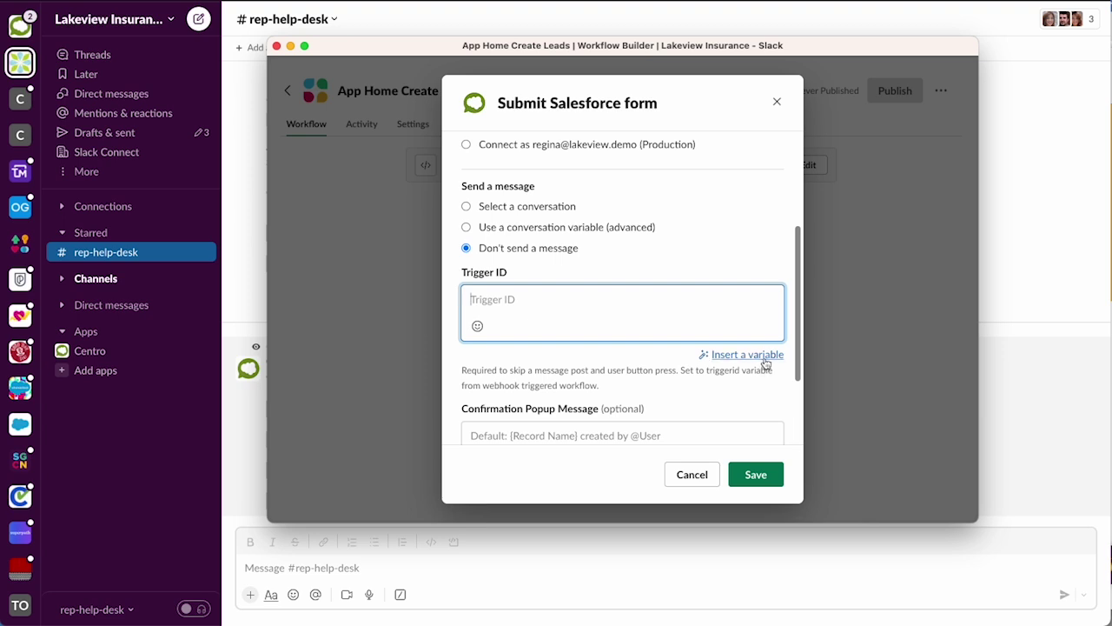
{"action": "left_click", "coordinate": [765, 358]}
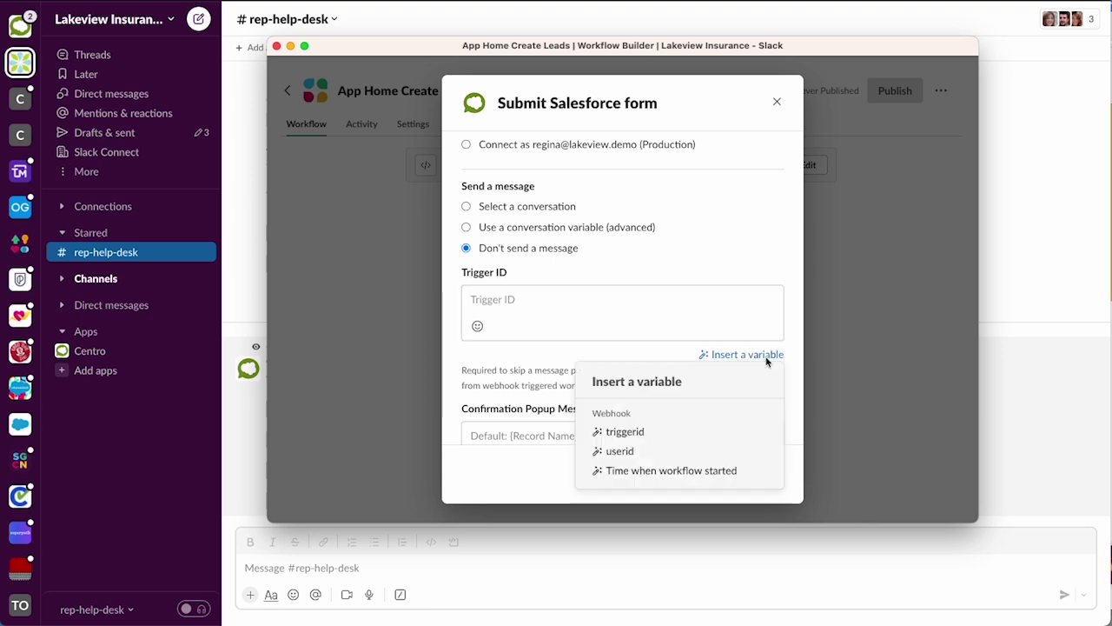
{"action": "left_click", "coordinate": [666, 432]}
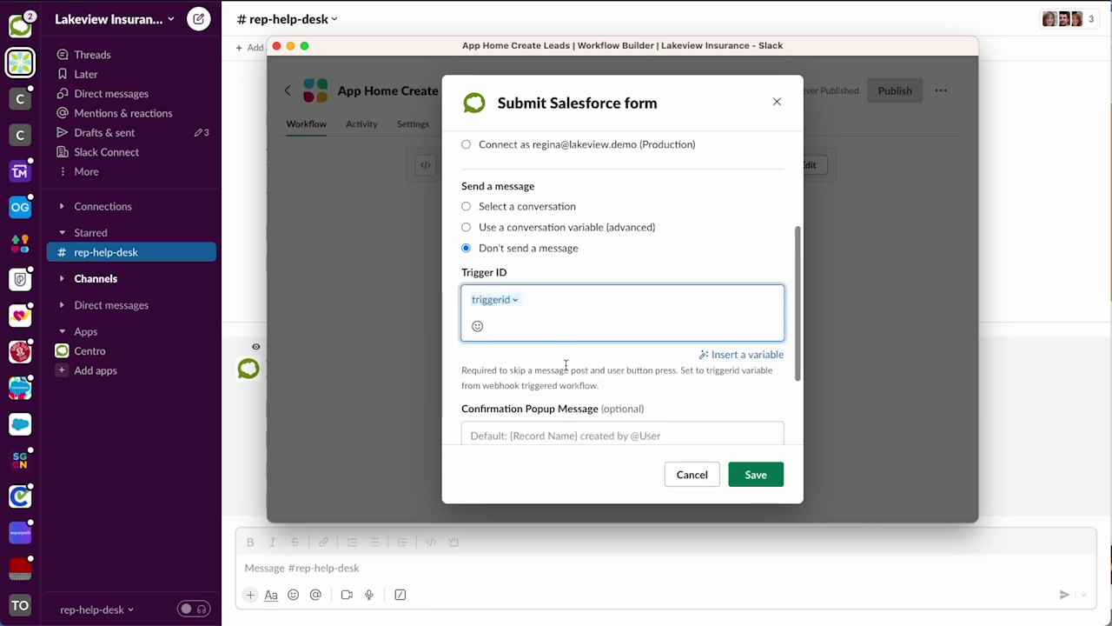
Set the confirmation popup message to "Thanks for registering the lead!" and choose Lead as the Salesforce object.
{"action": "scroll", "coordinate": [566, 369], "scroll_direction": "down", "scroll_amount": 1}
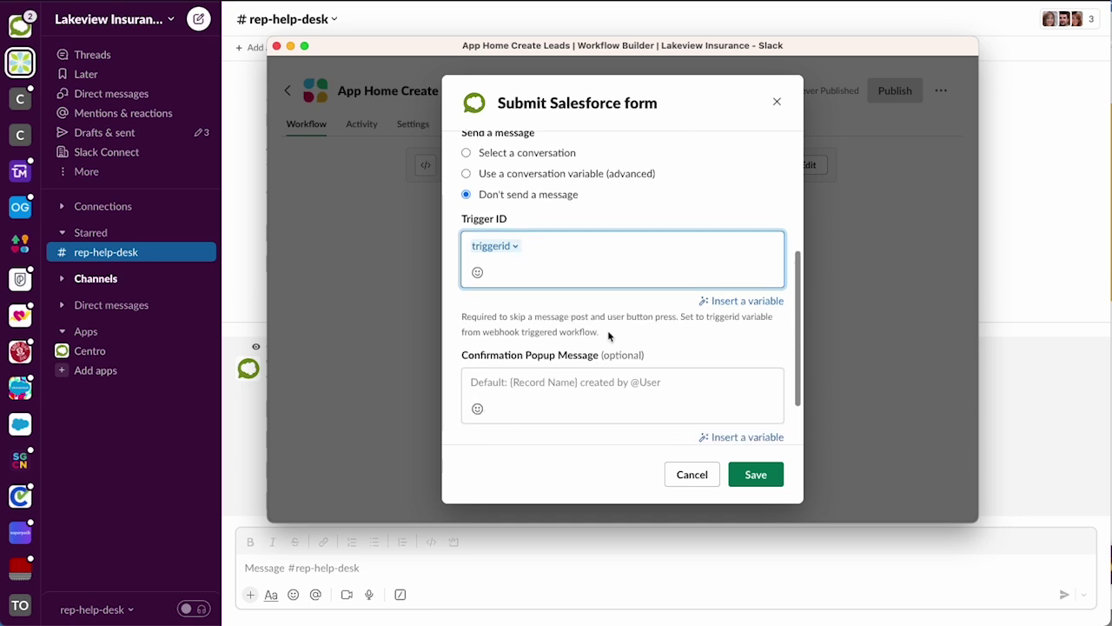
{"action": "scroll", "coordinate": [611, 337], "scroll_direction": "down", "scroll_amount": 2}
{"action": "left_click", "coordinate": [573, 319]}
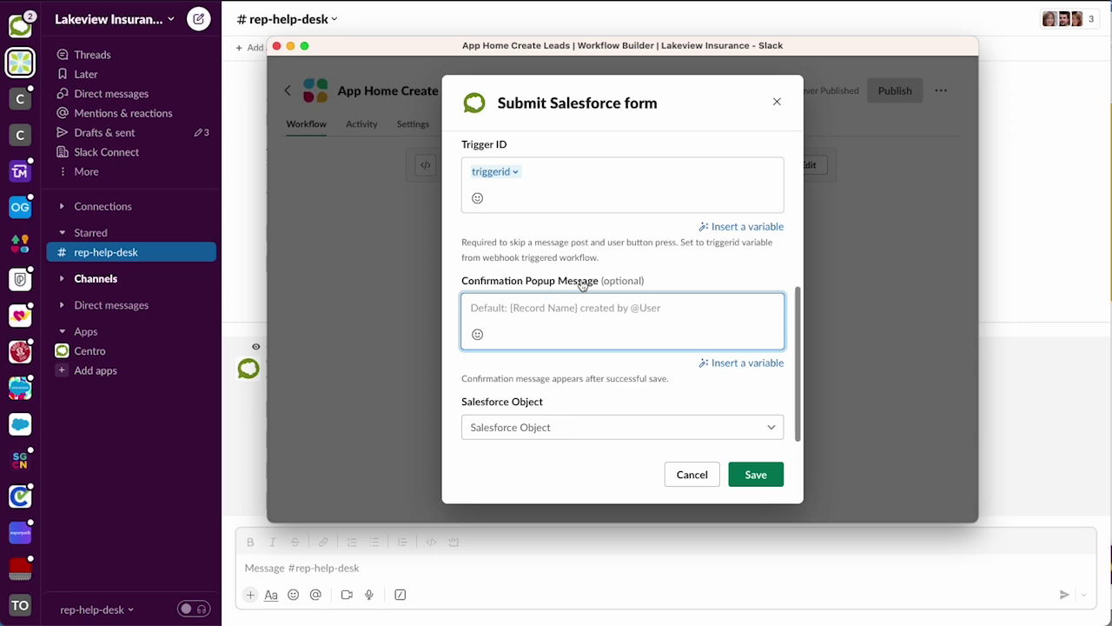
{"action": "type", "text": "Thanks for registering the lead!"}
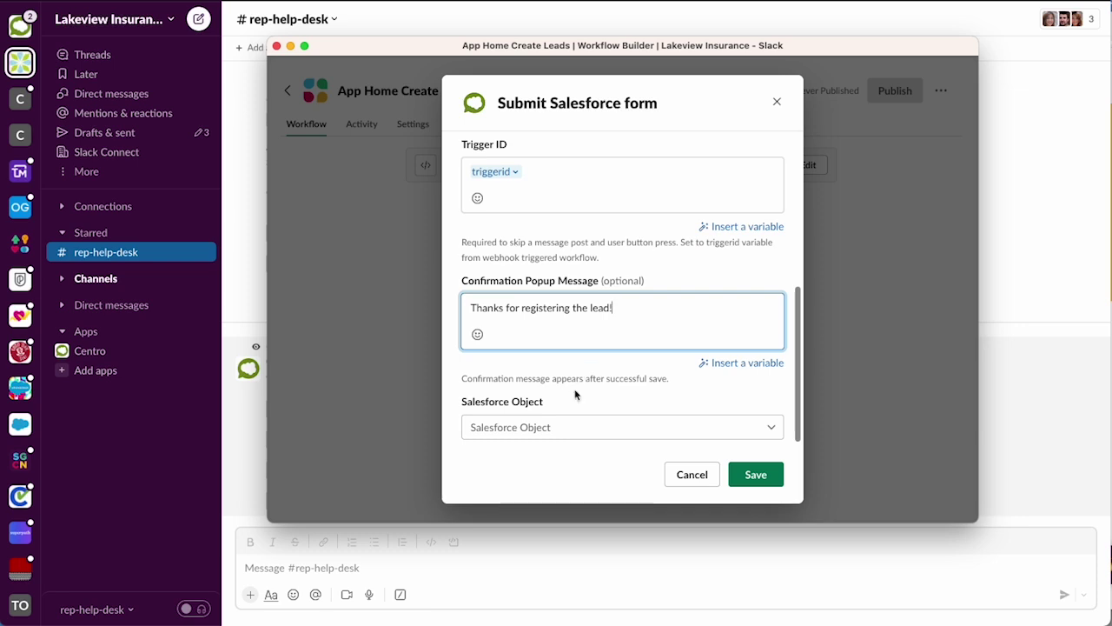
{"action": "left_click", "coordinate": [557, 424]}
{"action": "type", "text": "l"}
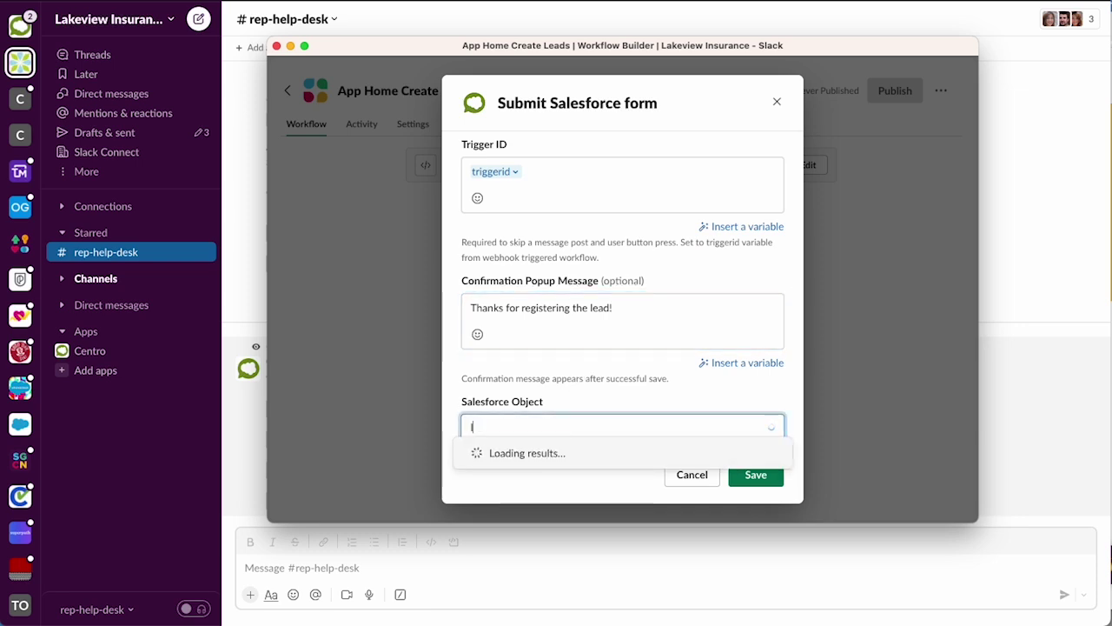
{"action": "type", "text": "ead"}
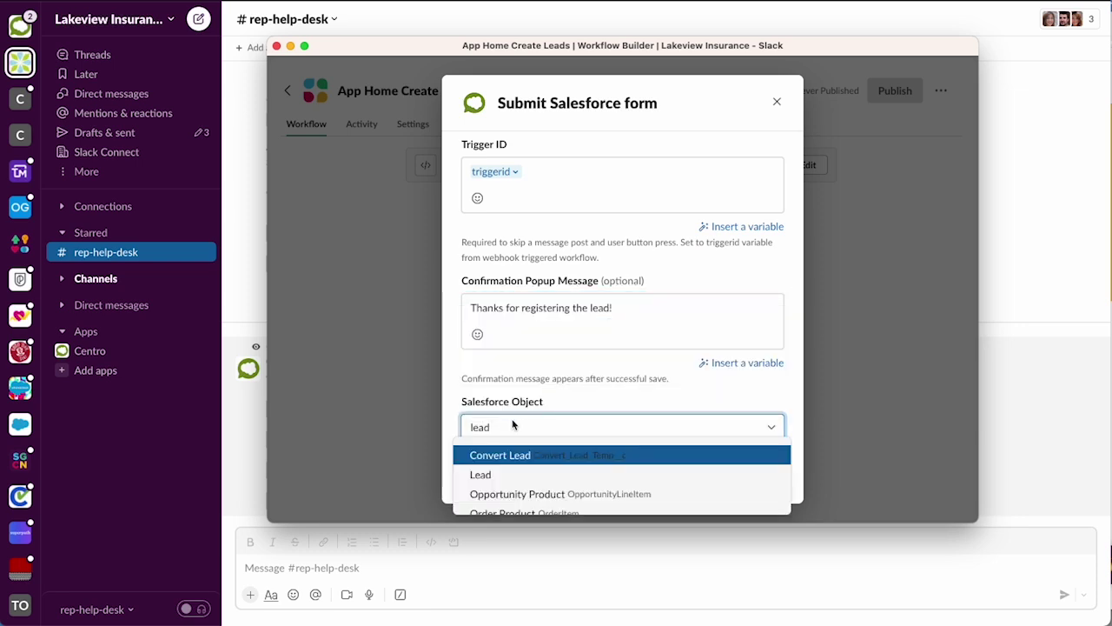
{"action": "left_click", "coordinate": [487, 474]}
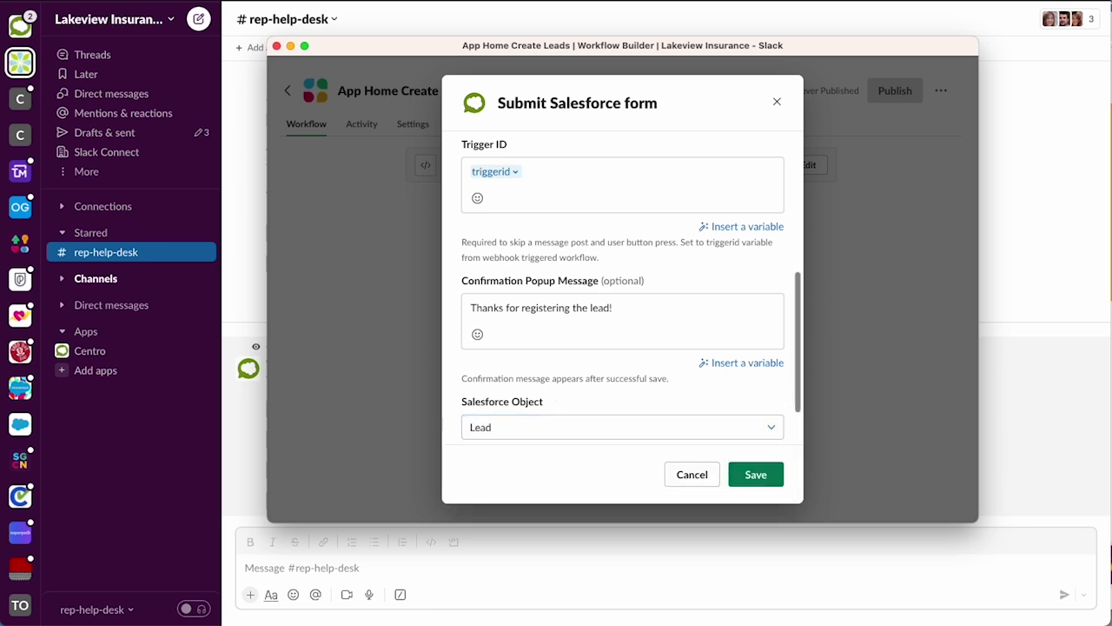
Add the First Name field to the Lead form, leaving it optional.
{"action": "scroll", "coordinate": [579, 390], "scroll_direction": "down", "scroll_amount": 2}
{"action": "left_click", "coordinate": [552, 426]}
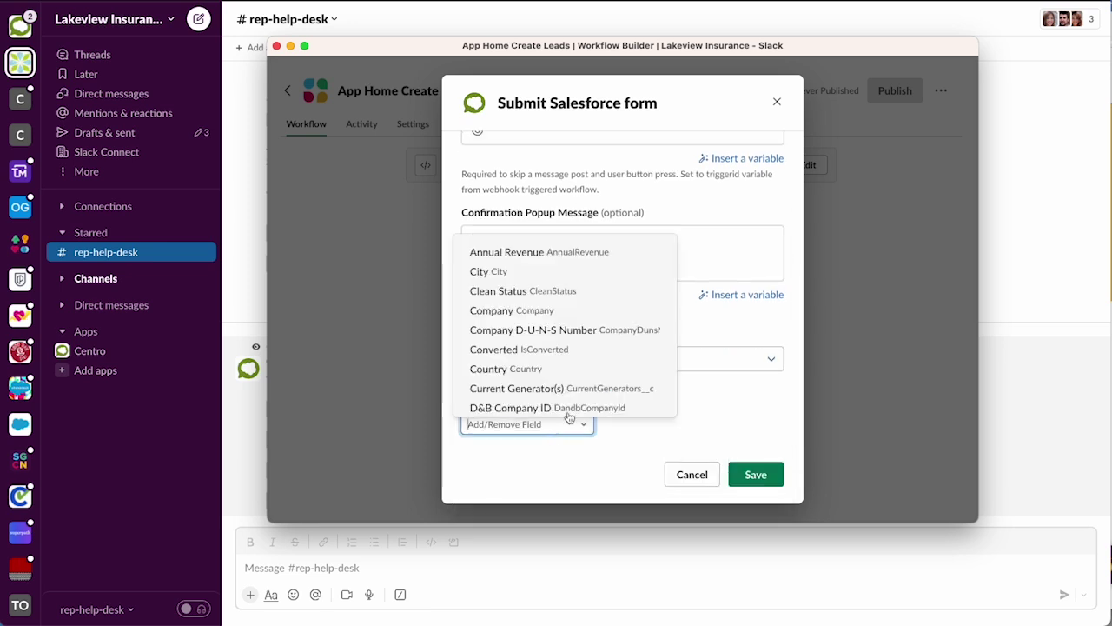
{"action": "type", "text": "firs"}
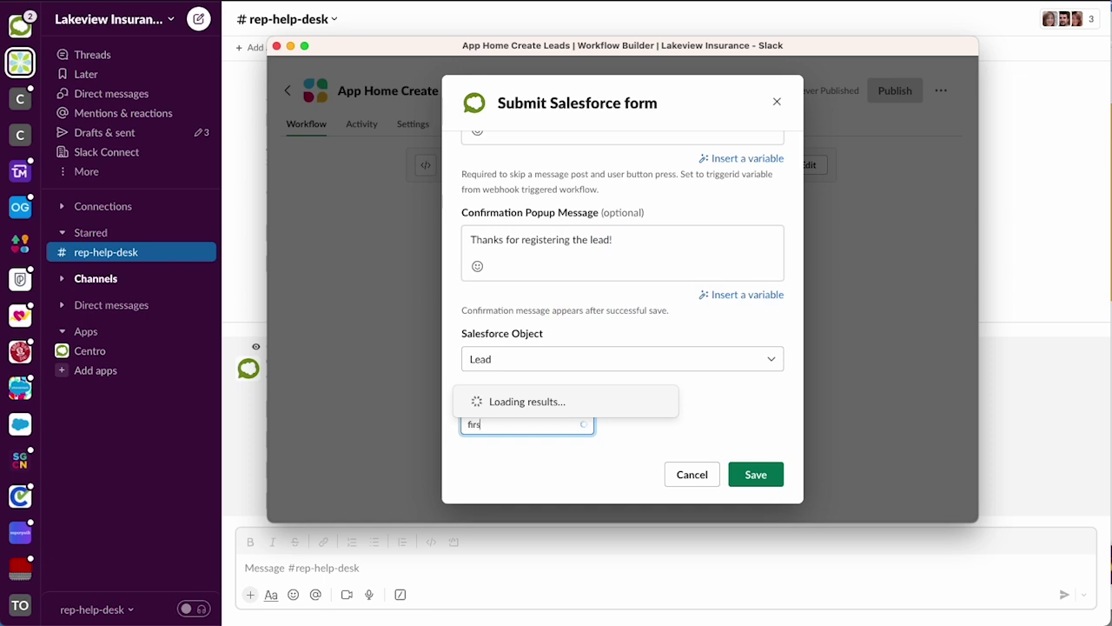
{"action": "left_click", "coordinate": [510, 449]}
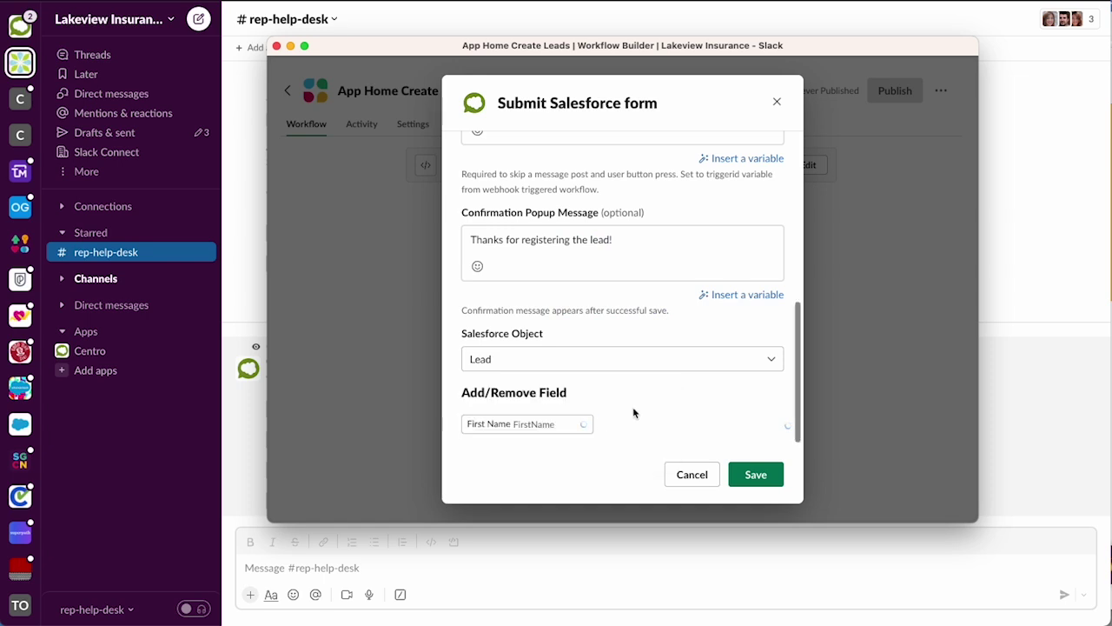
{"action": "scroll", "coordinate": [634, 414], "scroll_direction": "down", "scroll_amount": 5}
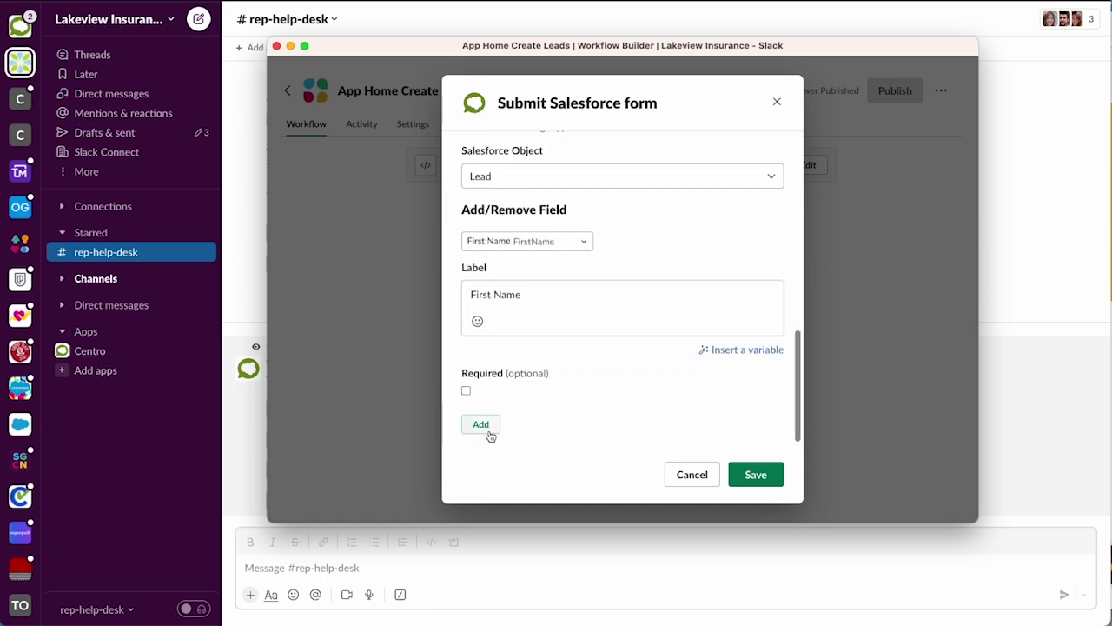
{"action": "left_click", "coordinate": [489, 432]}
Add the Last Name field to the Lead form as an optional field.
{"action": "scroll", "coordinate": [565, 383], "scroll_direction": "down", "scroll_amount": 5}
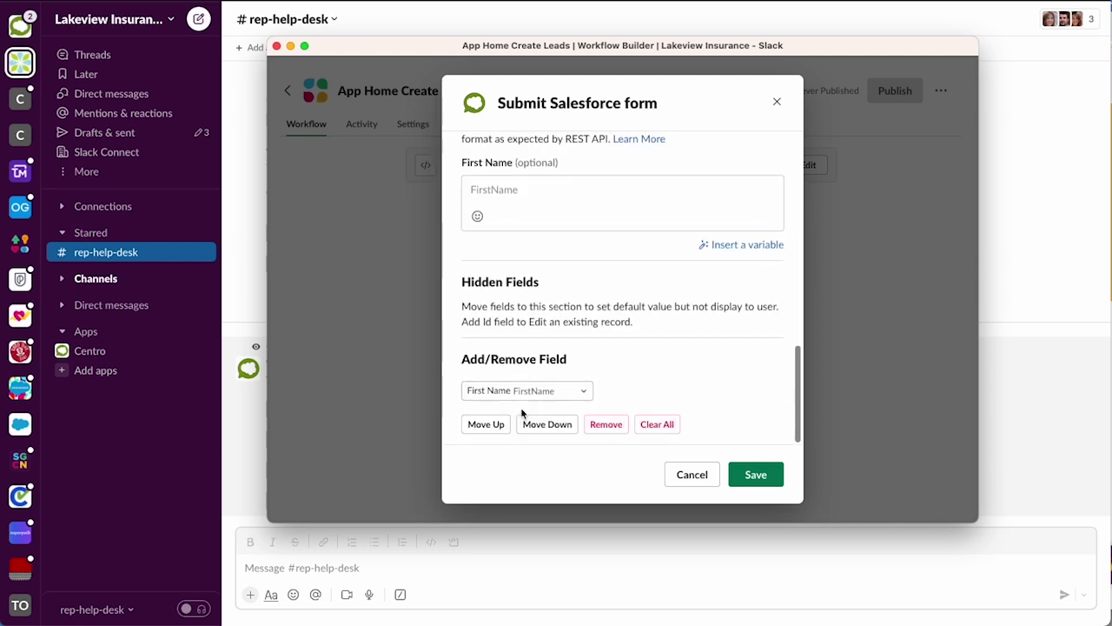
{"action": "left_click", "coordinate": [528, 391]}
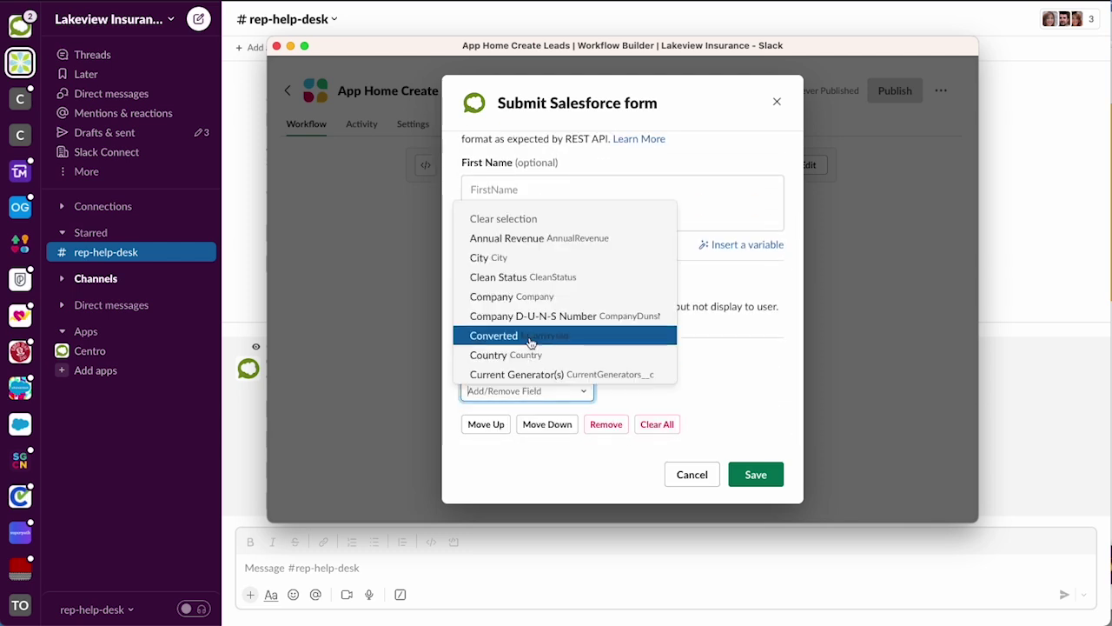
{"action": "type", "text": "las"}
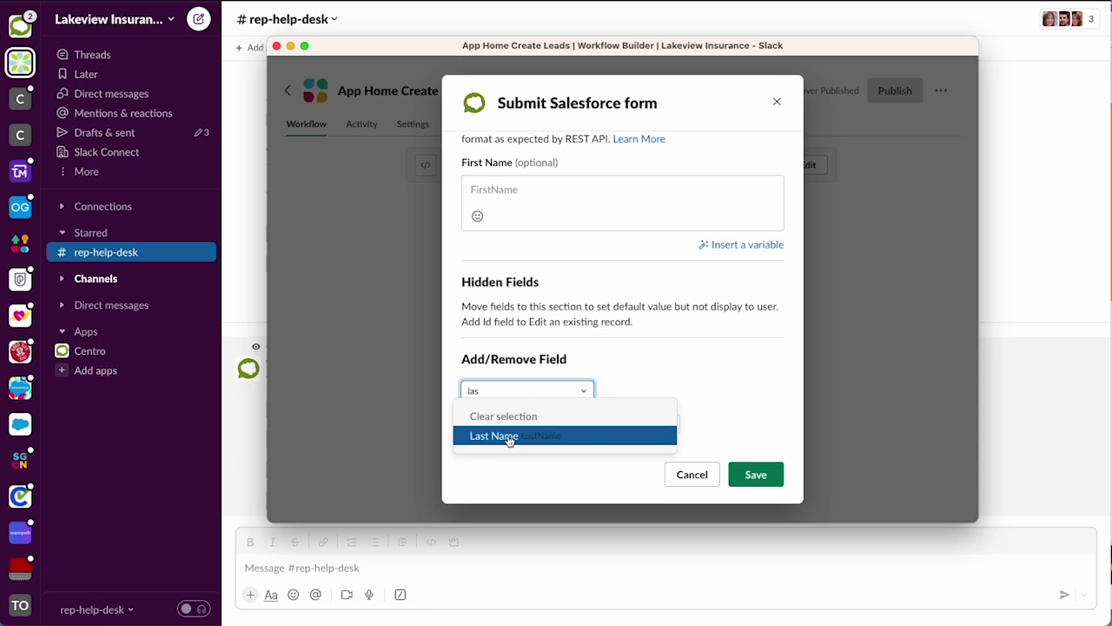
{"action": "left_click", "coordinate": [510, 437]}
{"action": "scroll", "coordinate": [660, 369], "scroll_direction": "down", "scroll_amount": 3}
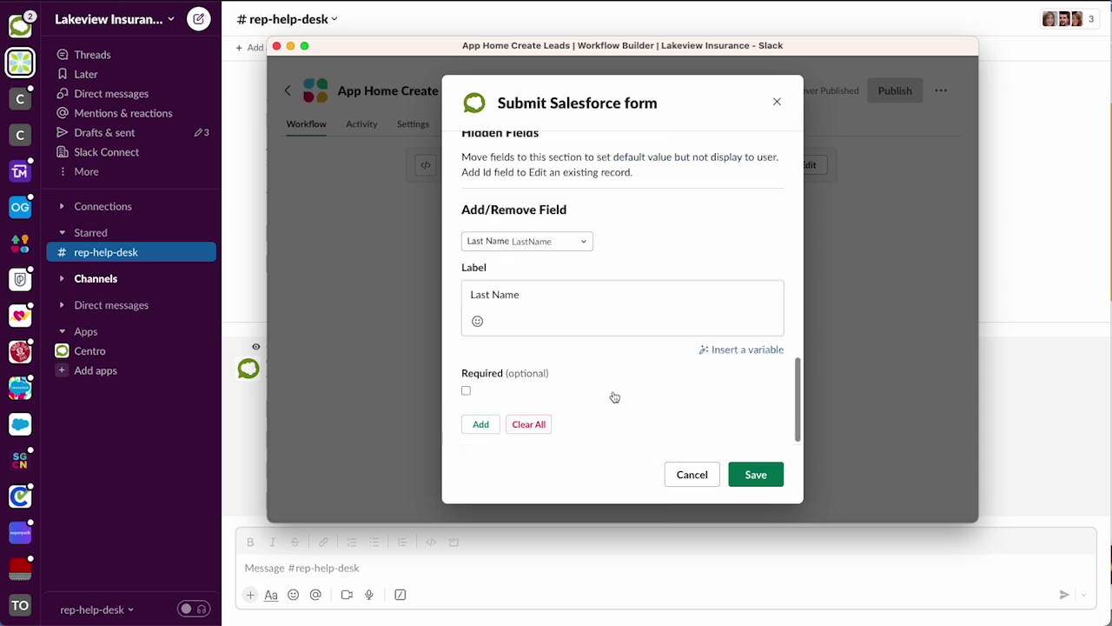
{"action": "left_click", "coordinate": [492, 430]}
Add the optional Company field to the Lead form after Last Name.
{"action": "scroll", "coordinate": [543, 369], "scroll_direction": "down", "scroll_amount": 1}
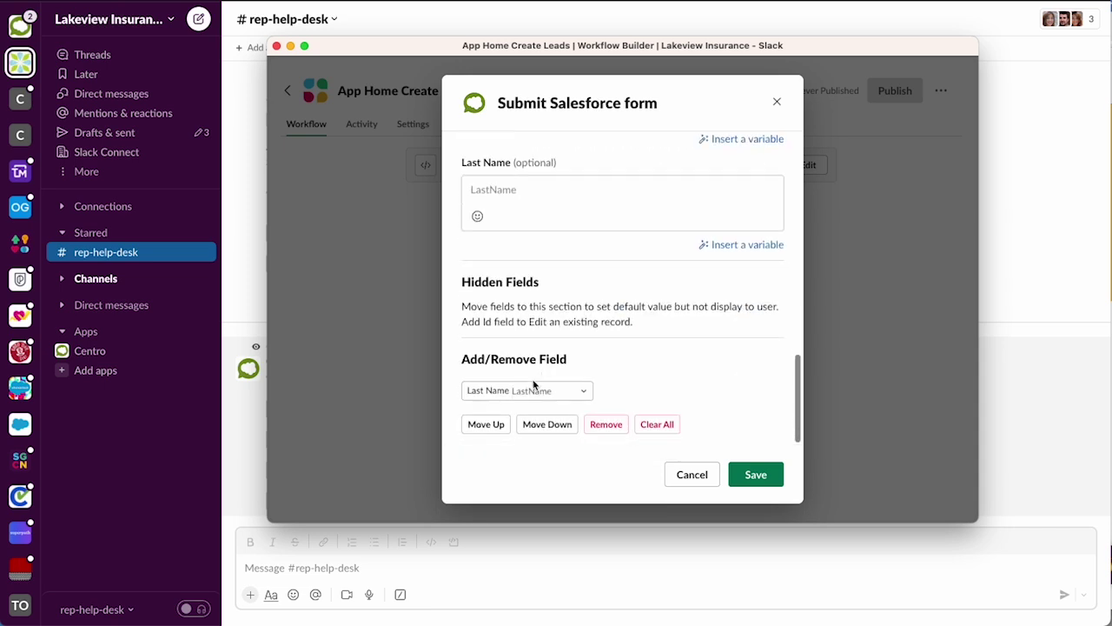
{"action": "left_click", "coordinate": [529, 391]}
{"action": "type", "text": "comp"}
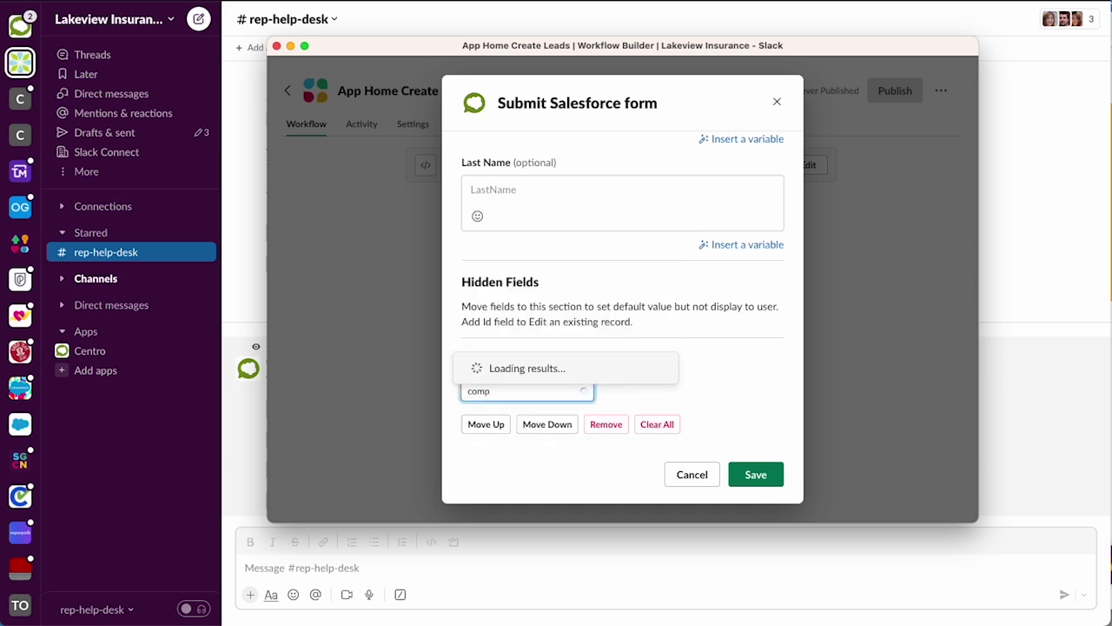
{"action": "left_click", "coordinate": [507, 435]}
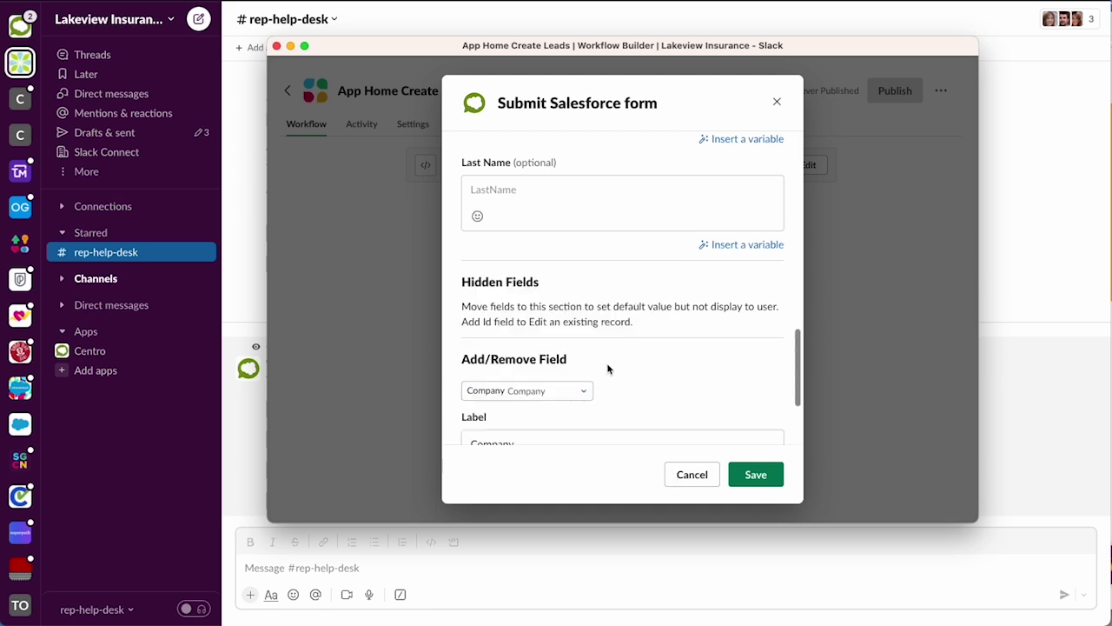
{"action": "scroll", "coordinate": [609, 369], "scroll_direction": "down", "scroll_amount": 4}
{"action": "left_click", "coordinate": [481, 424]}
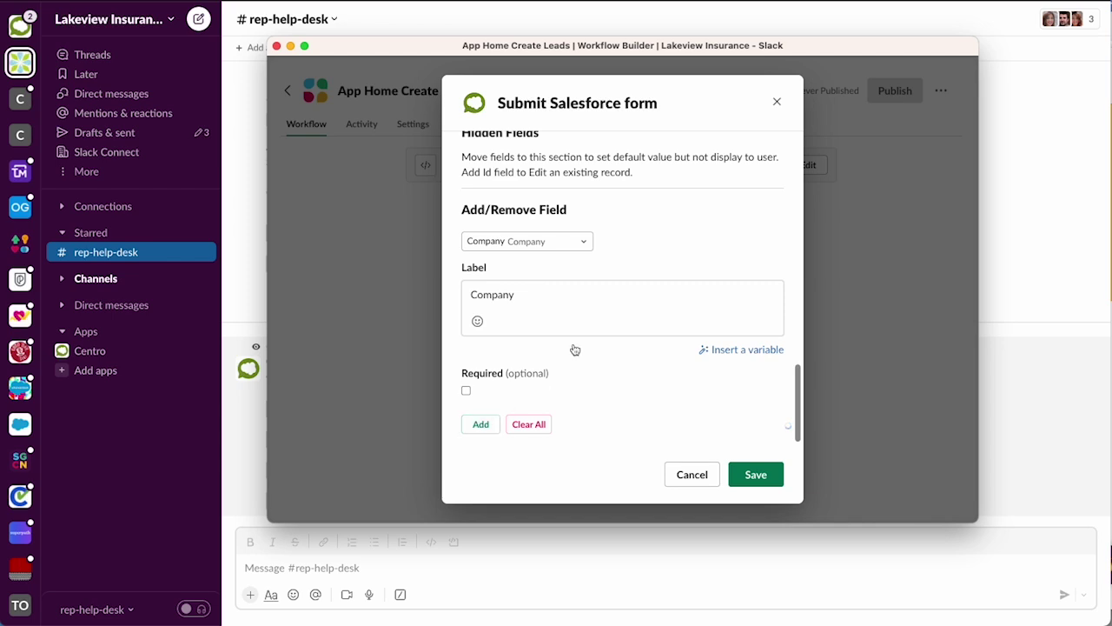
Add the Lead Source field to the Lead form and save the form step.
{"action": "scroll", "coordinate": [591, 342], "scroll_direction": "down", "scroll_amount": 2}
{"action": "left_click", "coordinate": [534, 393]}
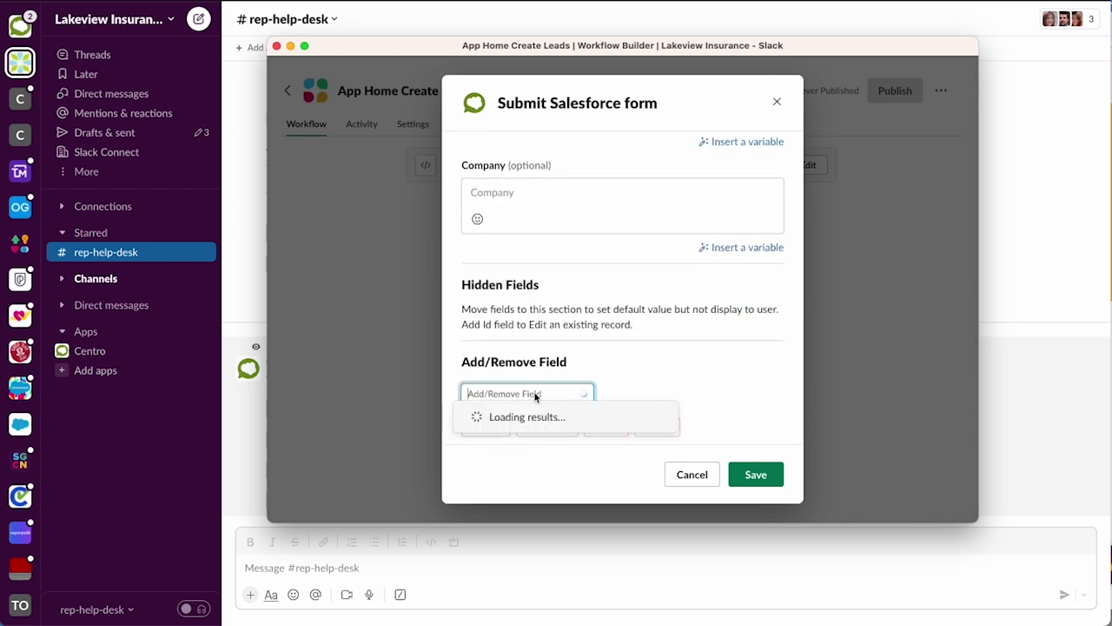
{"action": "type", "text": "l"}
{"action": "type", "text": "lea"}
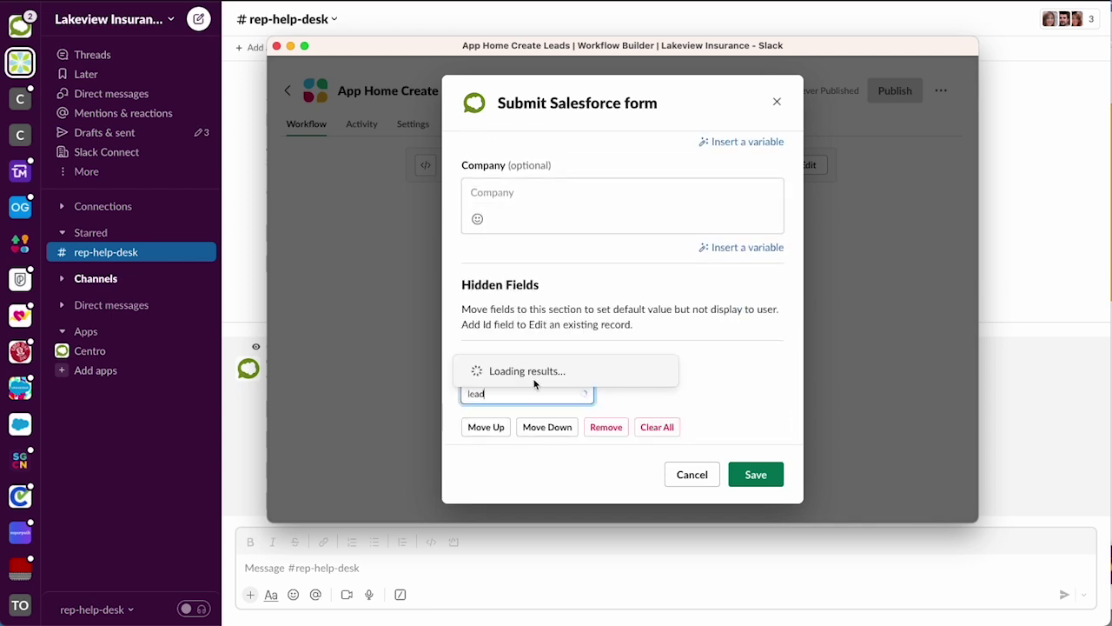
{"action": "left_click", "coordinate": [534, 439]}
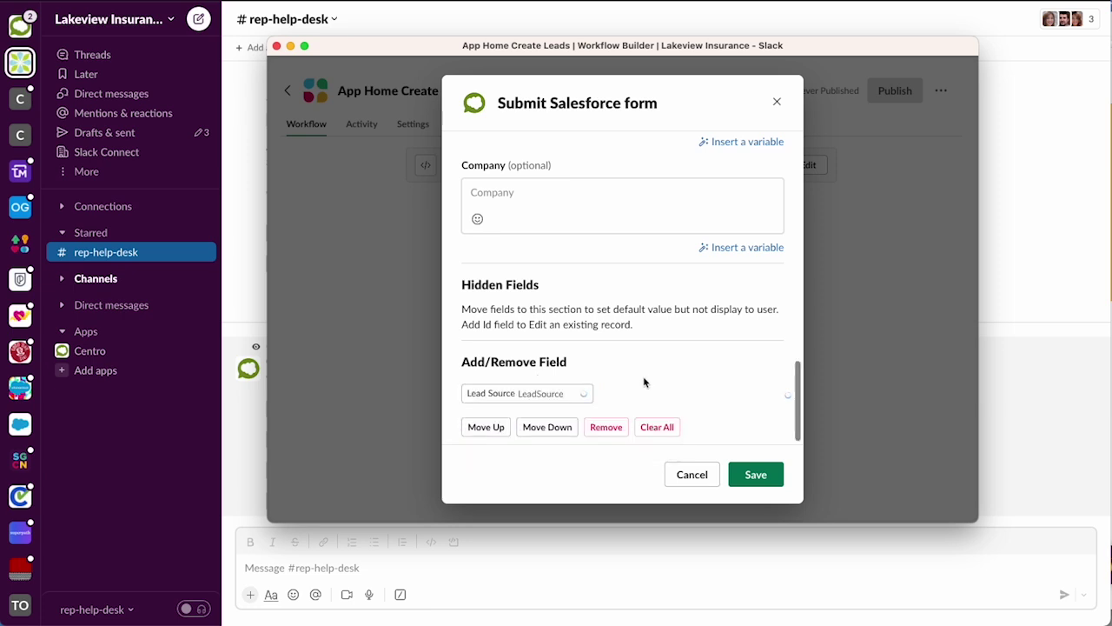
{"action": "scroll", "coordinate": [526, 434], "scroll_direction": "down", "scroll_amount": 3}
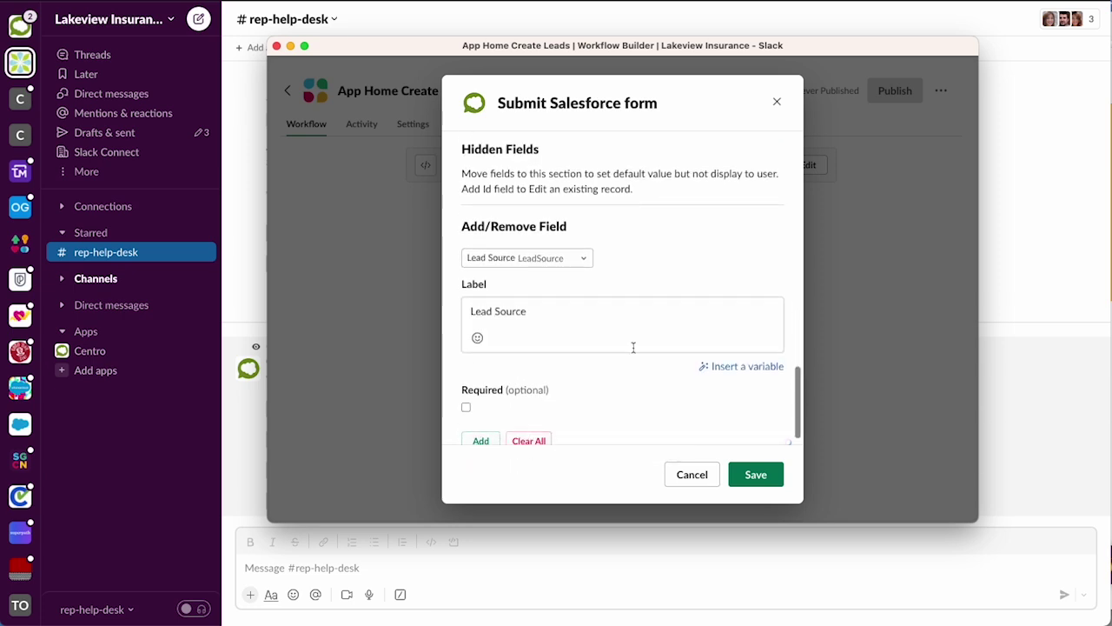
{"action": "left_click", "coordinate": [749, 477]}
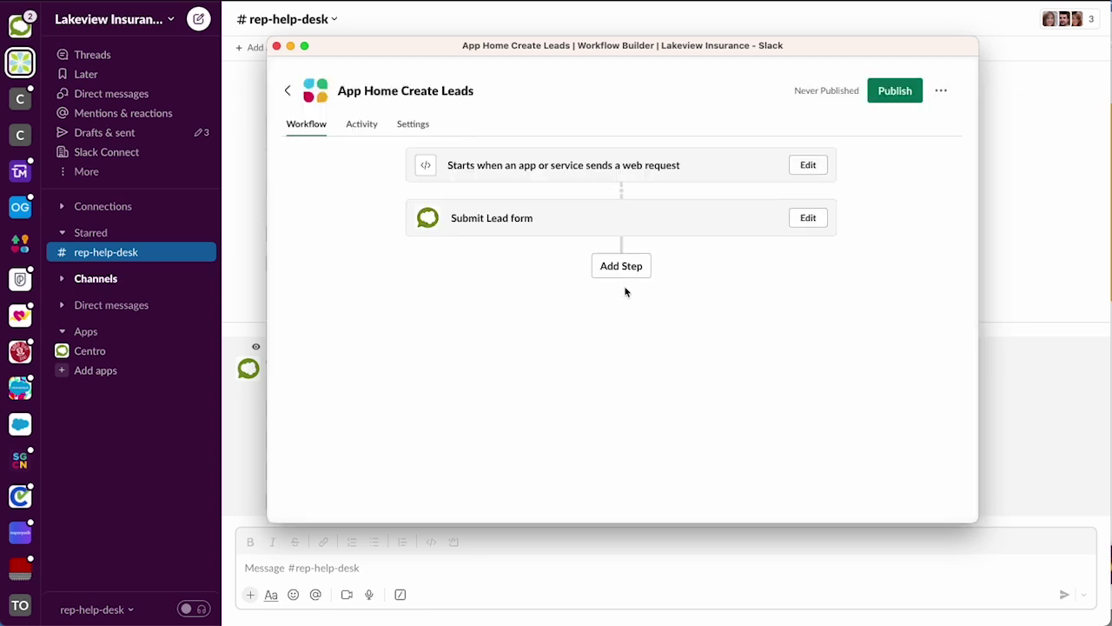
Add a Post a Salesforce record step to the workflow and target its conversation with a conversation variable.
{"action": "left_click", "coordinate": [624, 273]}
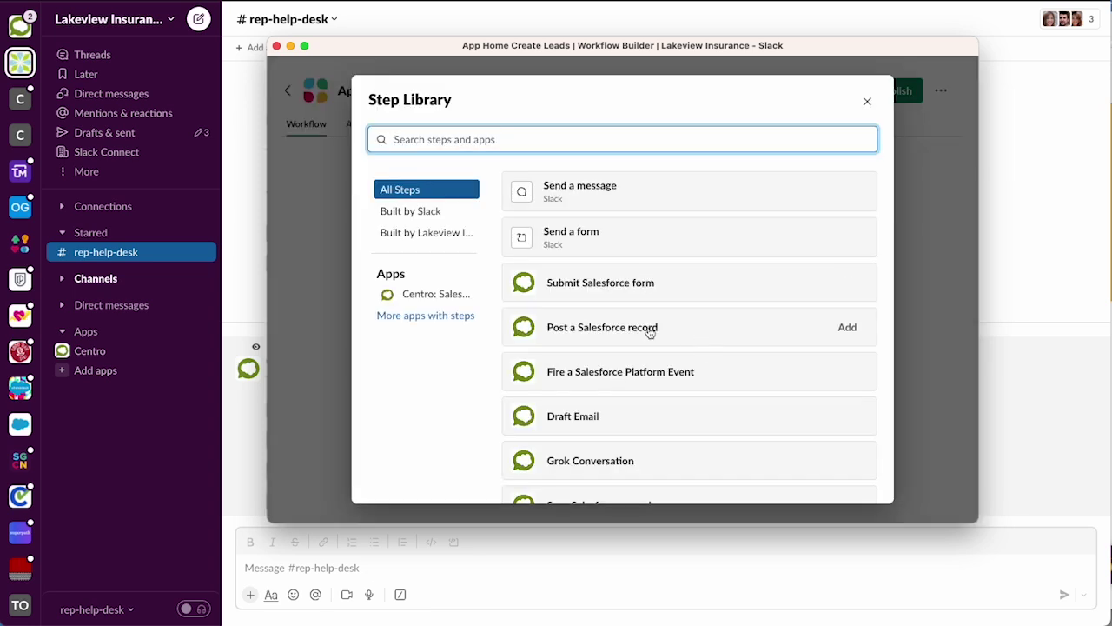
{"action": "left_click", "coordinate": [847, 327]}
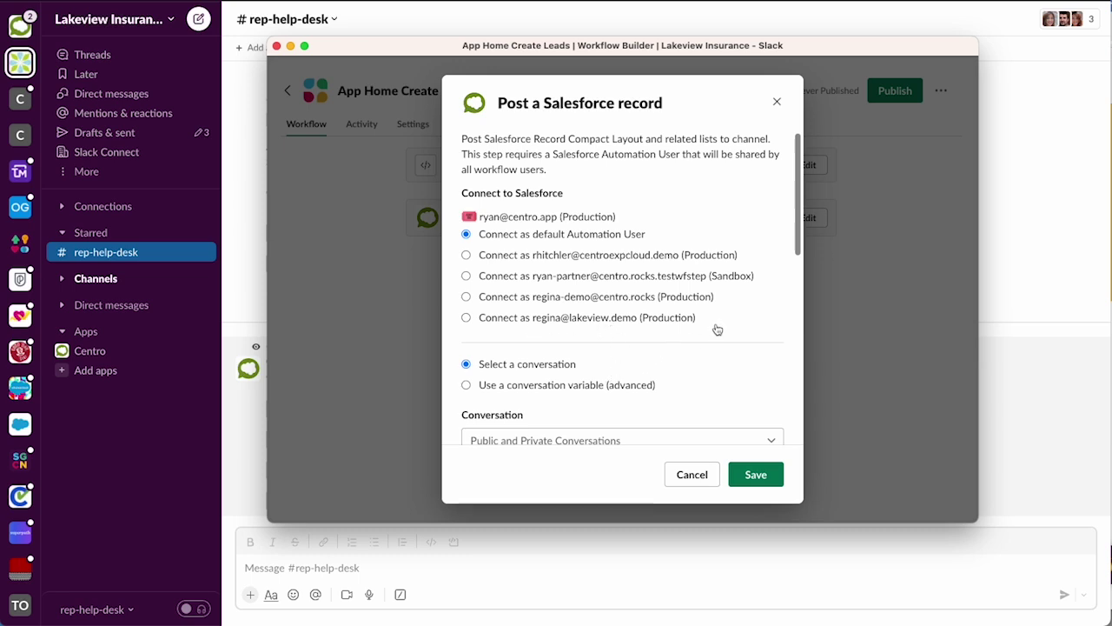
{"action": "scroll", "coordinate": [712, 328], "scroll_direction": "down", "scroll_amount": 3}
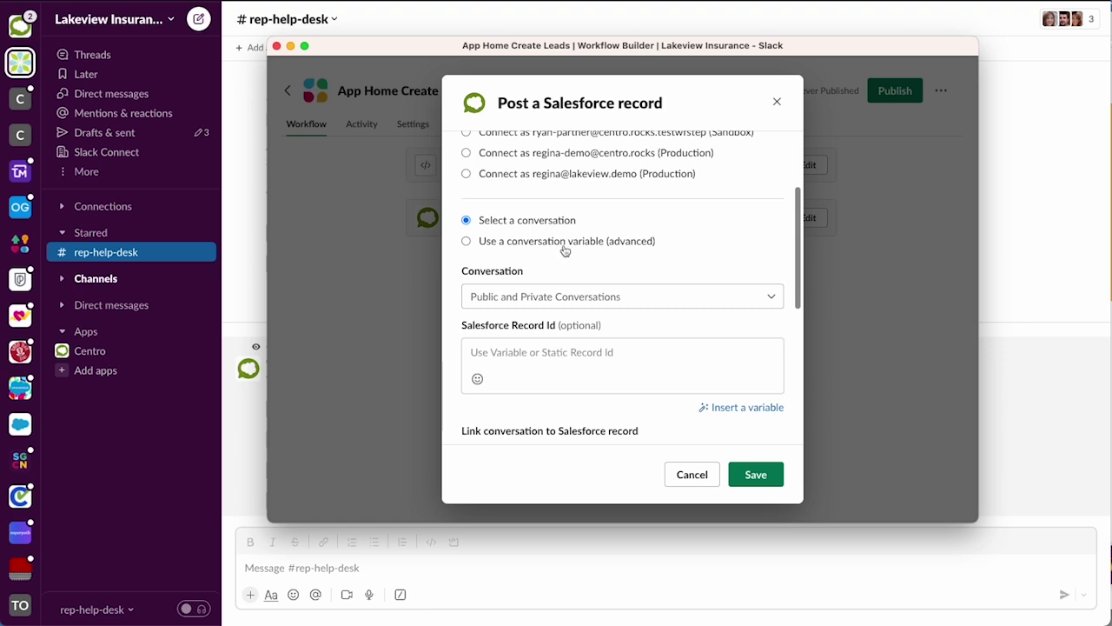
{"action": "scroll", "coordinate": [562, 281], "scroll_direction": "up", "scroll_amount": 2}
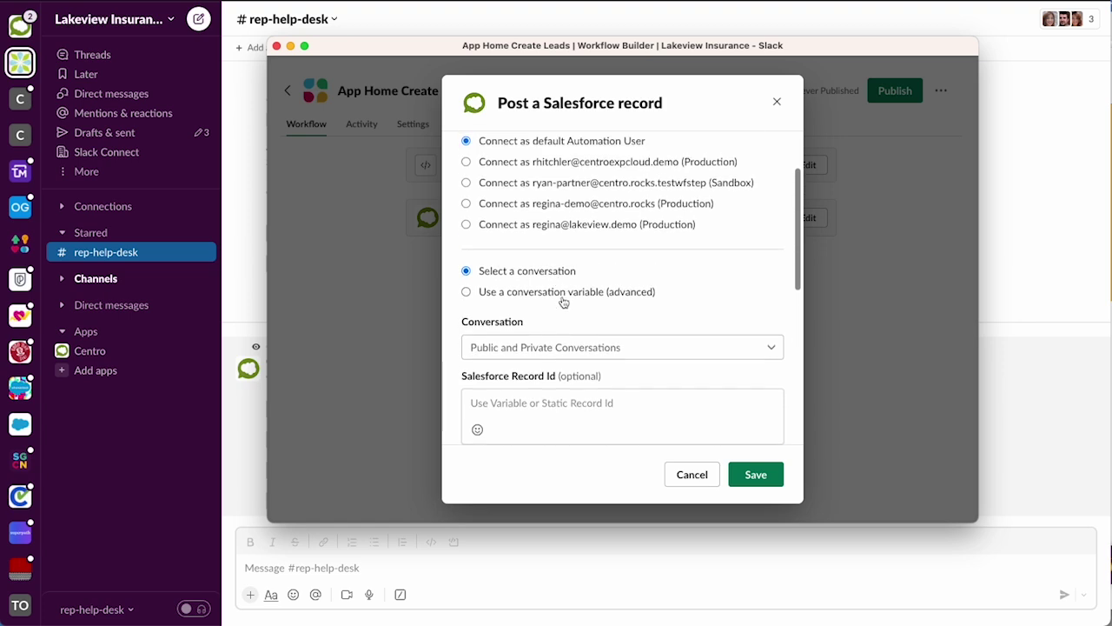
{"action": "left_click", "coordinate": [550, 298]}
{"action": "left_click", "coordinate": [586, 348]}
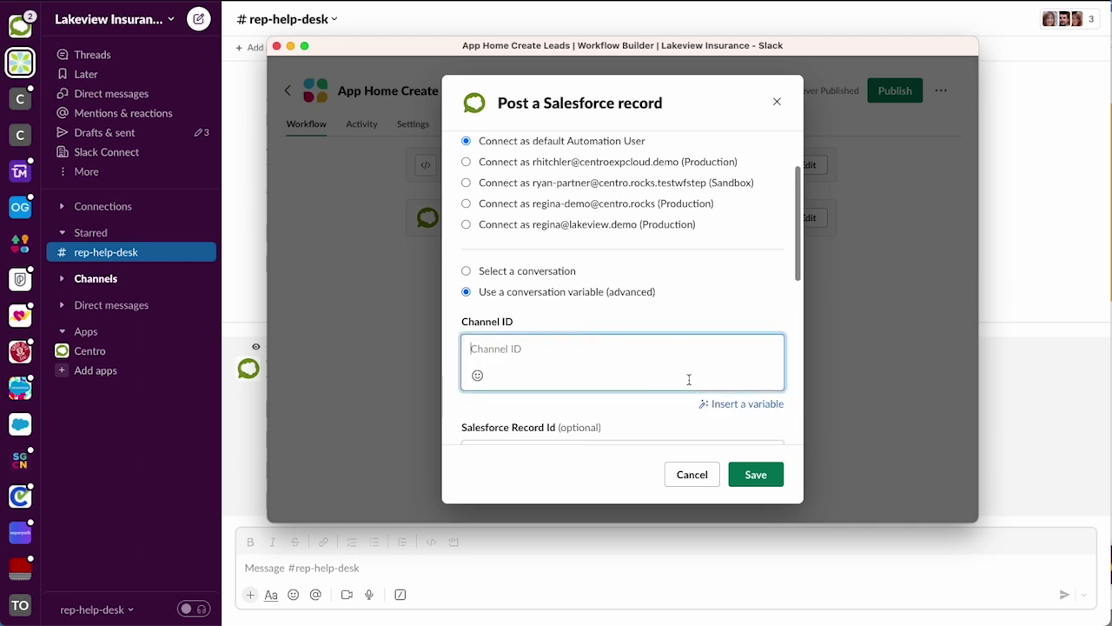
Set the Channel ID to the webhook's userid variable with the Mention (default) display option.
{"action": "left_click", "coordinate": [736, 406]}
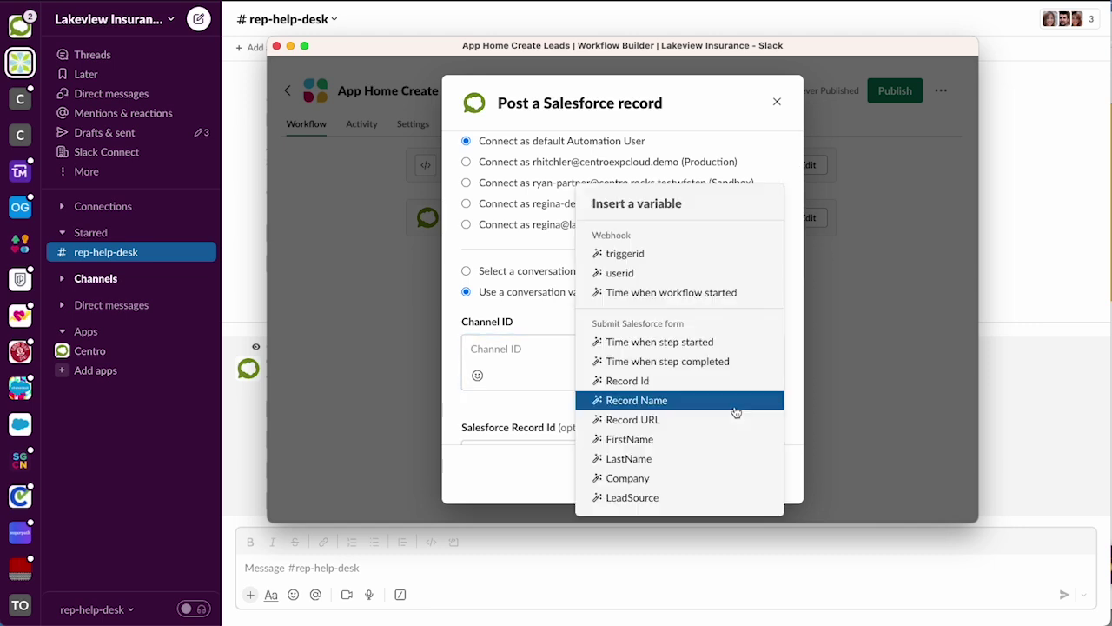
{"action": "left_click", "coordinate": [629, 272]}
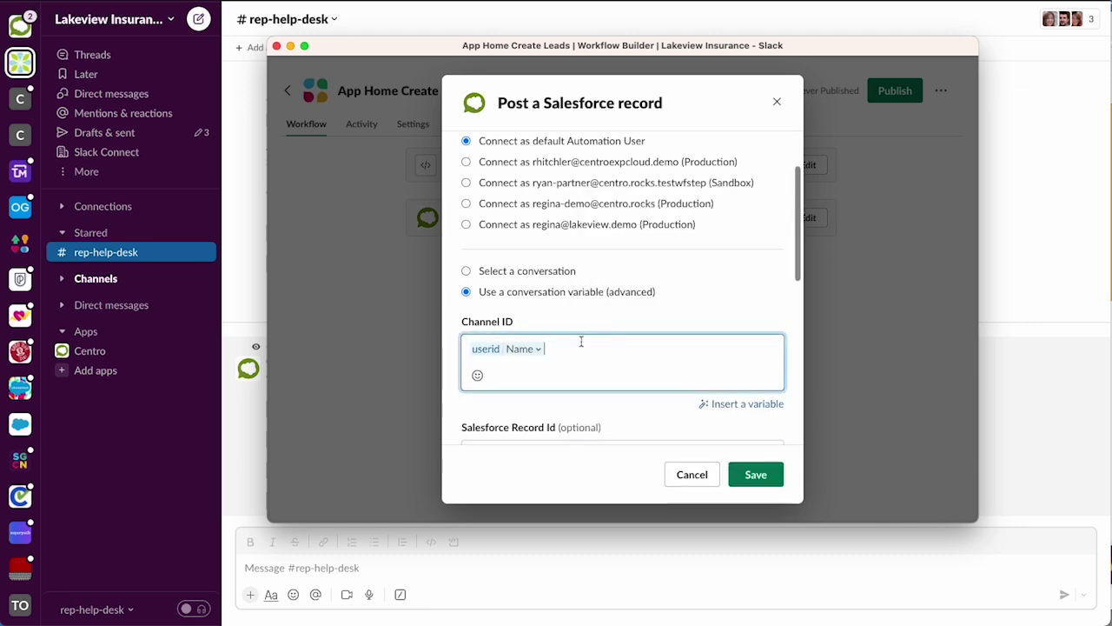
{"action": "left_click", "coordinate": [539, 350]}
{"action": "left_click", "coordinate": [535, 422]}
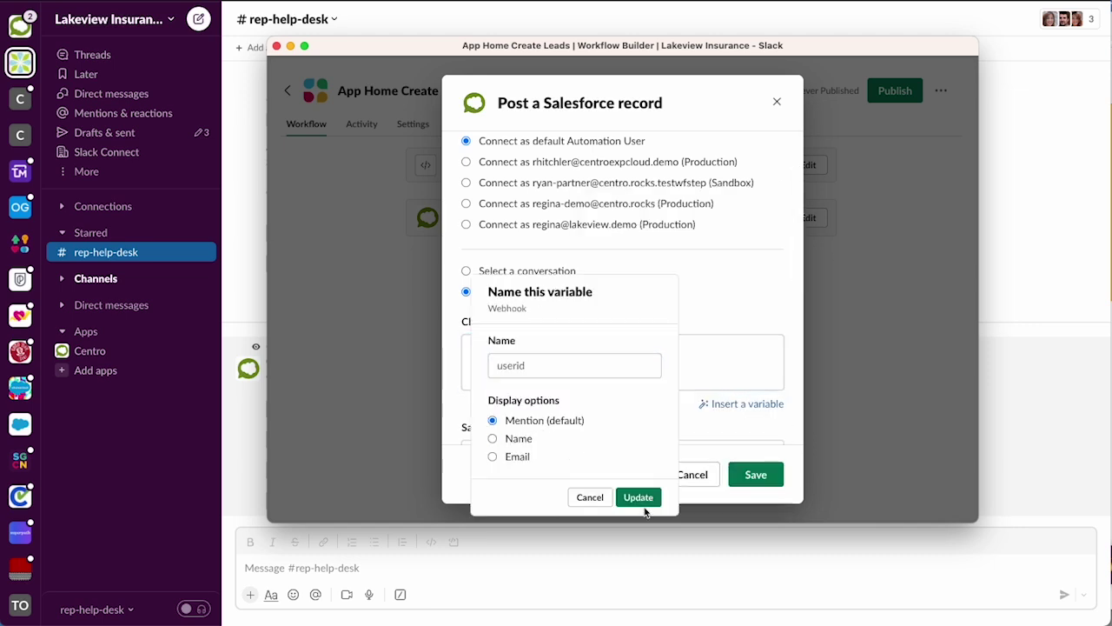
{"action": "left_click", "coordinate": [644, 502]}
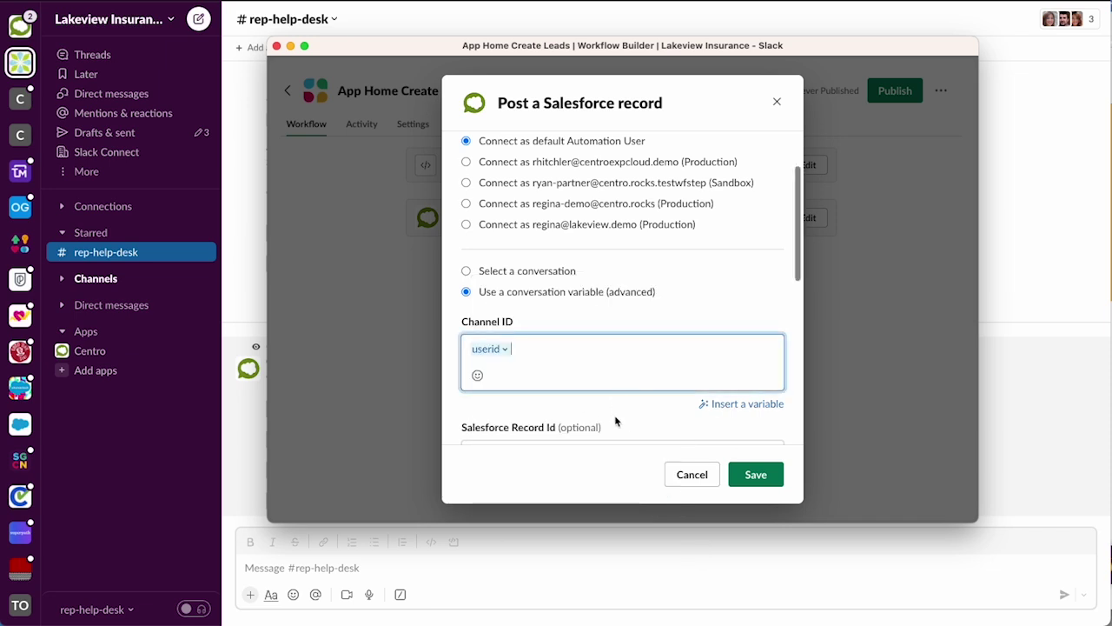
Set the Salesforce Record Id to the form step's Record Id variable and save the Post a Salesforce record step.
{"action": "scroll", "coordinate": [615, 422], "scroll_direction": "down", "scroll_amount": 2}
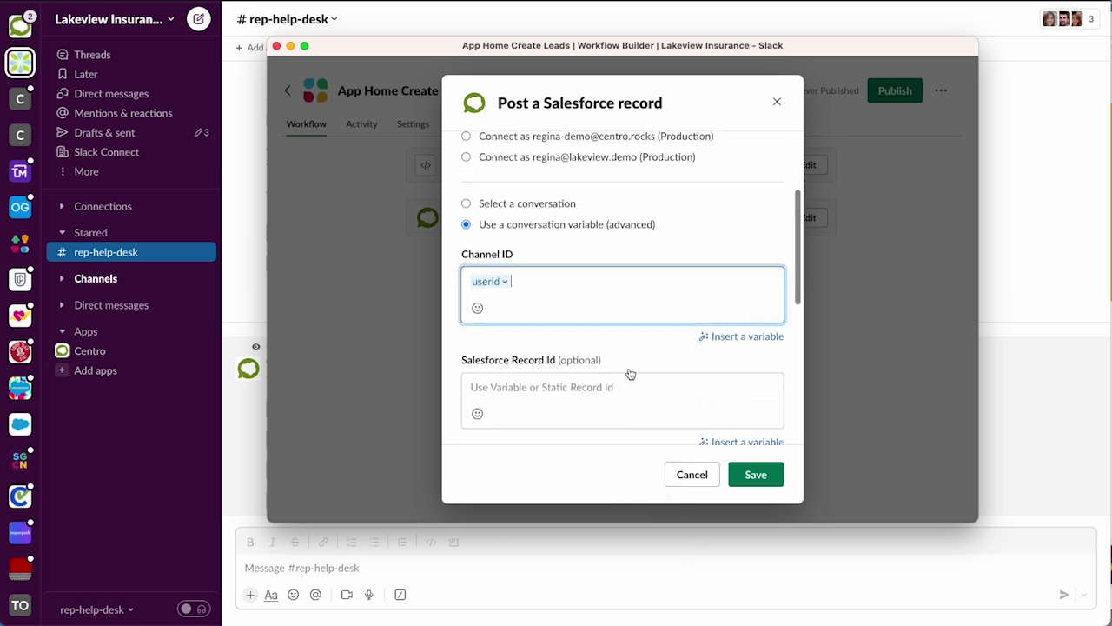
{"action": "left_click", "coordinate": [630, 388]}
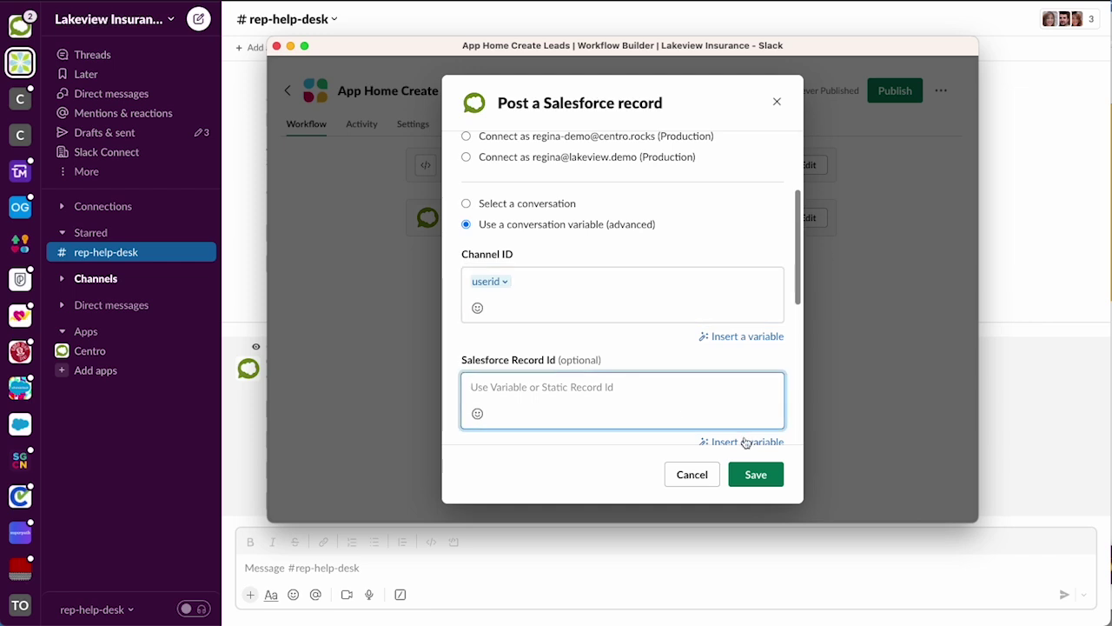
{"action": "left_click", "coordinate": [746, 443]}
{"action": "left_click", "coordinate": [648, 380]}
{"action": "scroll", "coordinate": [611, 352], "scroll_direction": "down", "scroll_amount": 3}
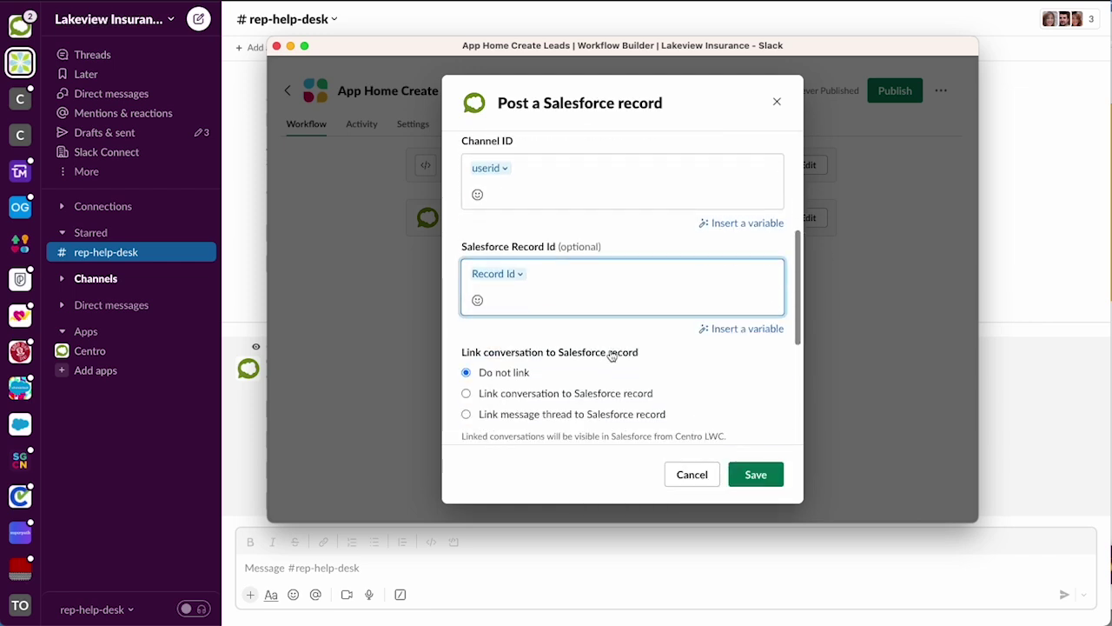
{"action": "scroll", "coordinate": [591, 330], "scroll_direction": "down", "scroll_amount": 3}
{"action": "scroll", "coordinate": [579, 372], "scroll_direction": "down", "scroll_amount": 4}
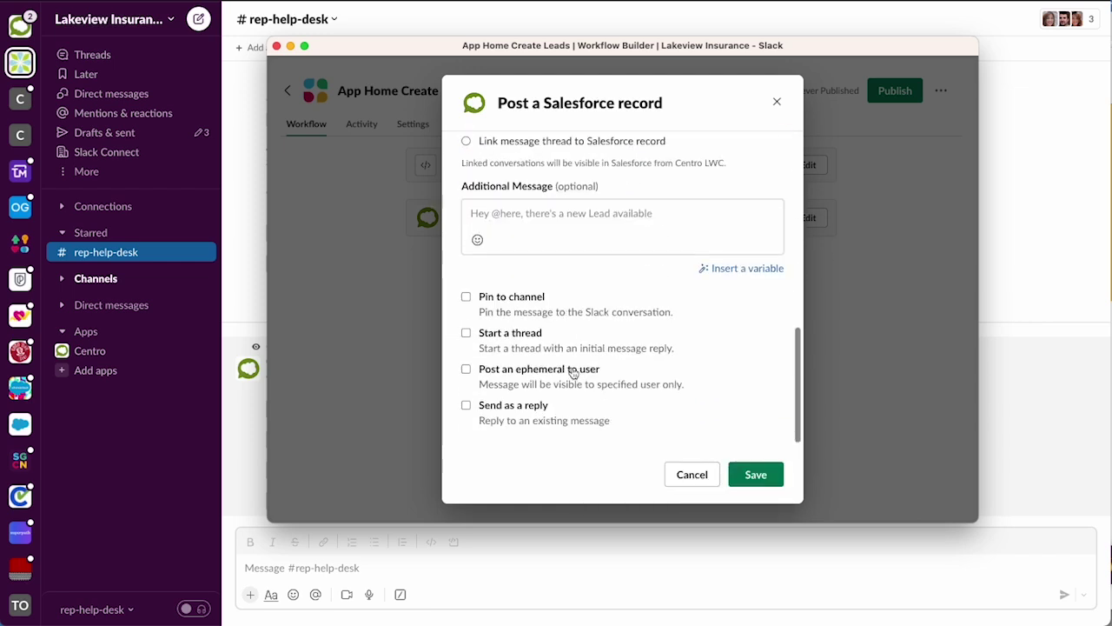
{"action": "left_click", "coordinate": [756, 475]}
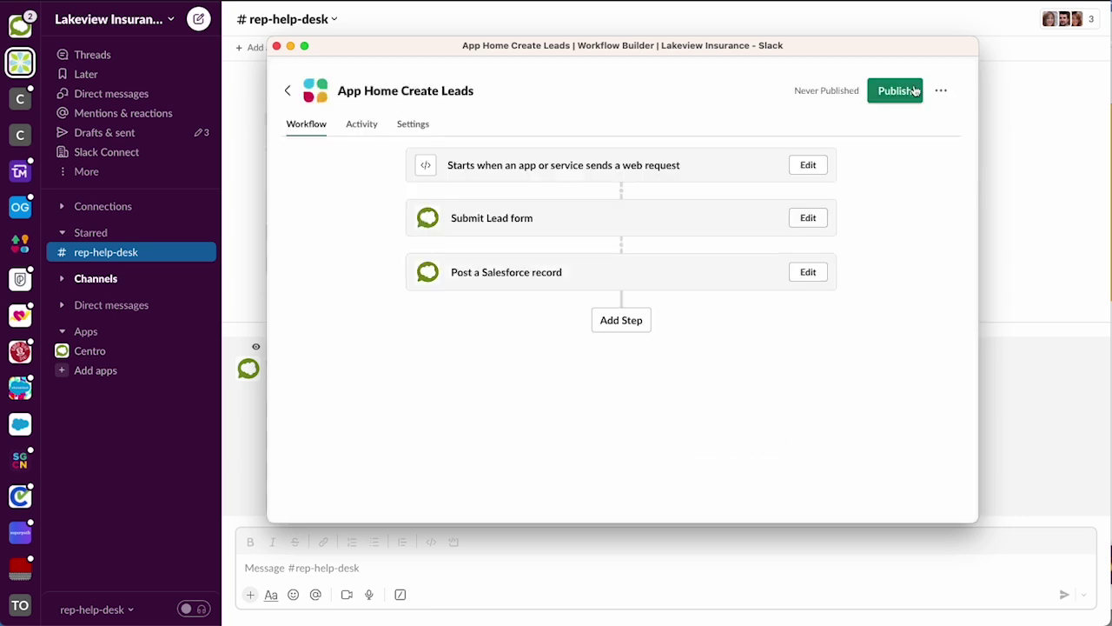
Publish the App Home Create Leads workflow, copy its webhook URL and close the workflow window.
{"action": "left_click", "coordinate": [914, 92]}
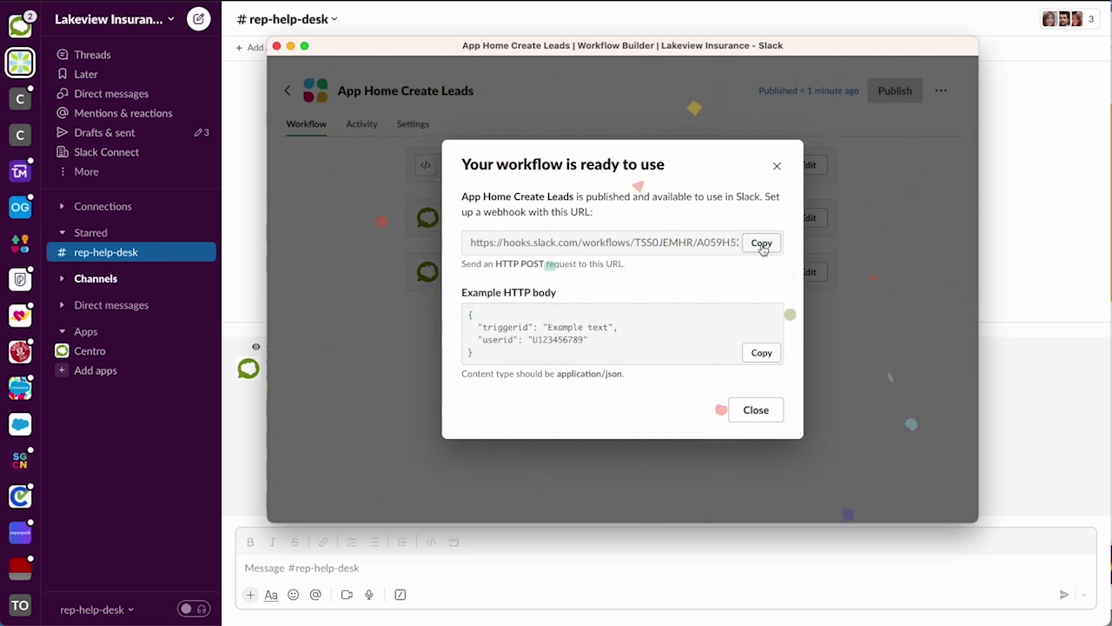
{"action": "left_click", "coordinate": [762, 246]}
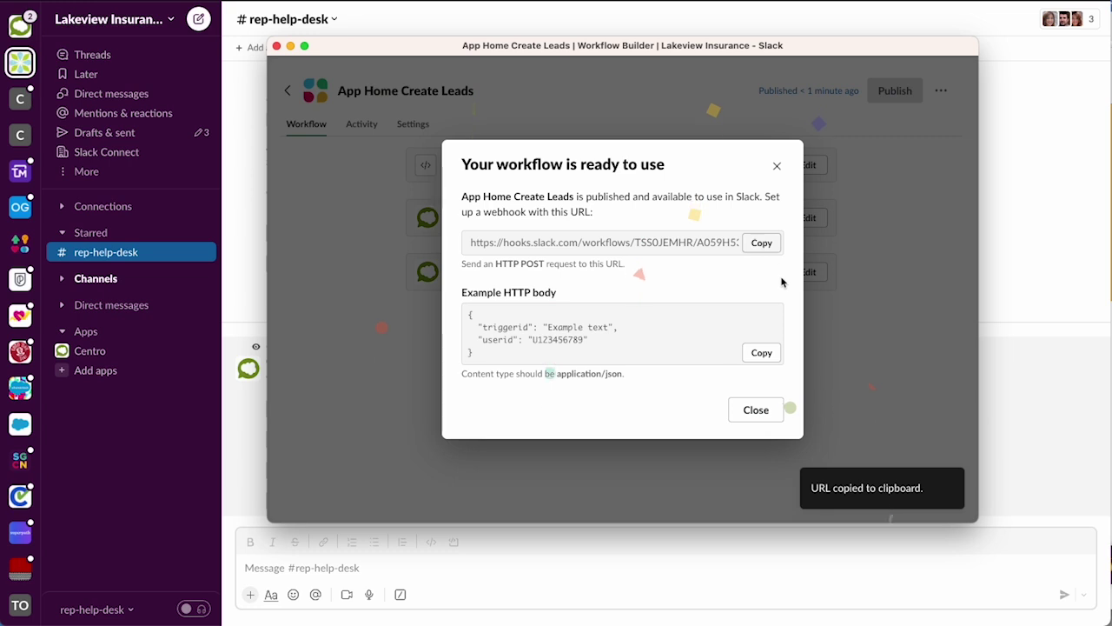
{"action": "left_click", "coordinate": [277, 46]}
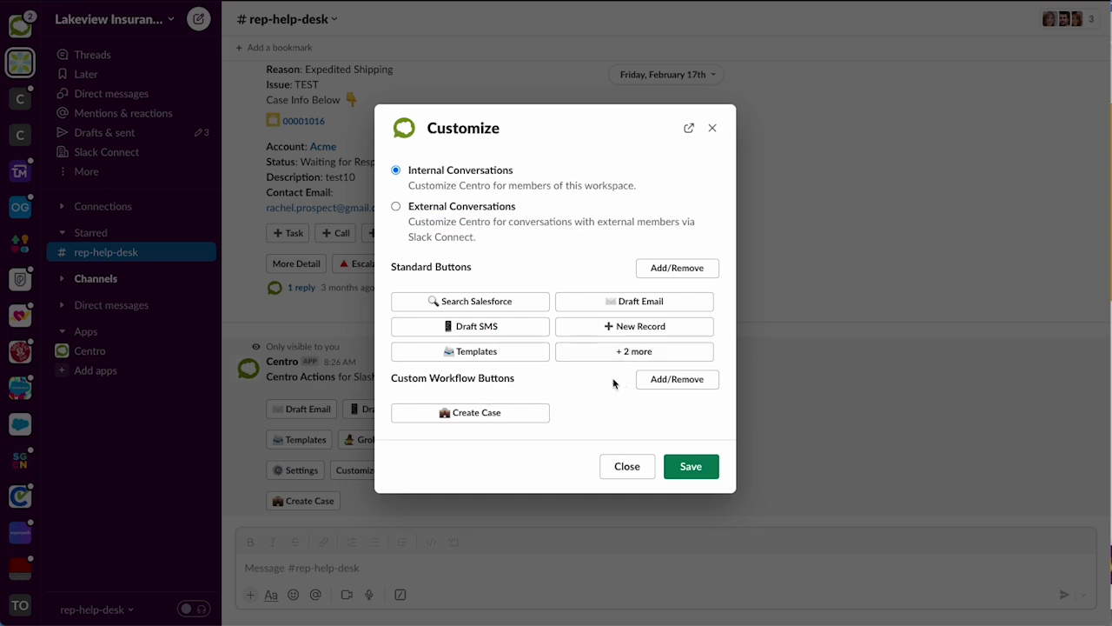
Create a new custom workflow button in Centro's customization and paste the copied URL as its Workflow Webhook URL.
{"action": "left_click", "coordinate": [677, 383]}
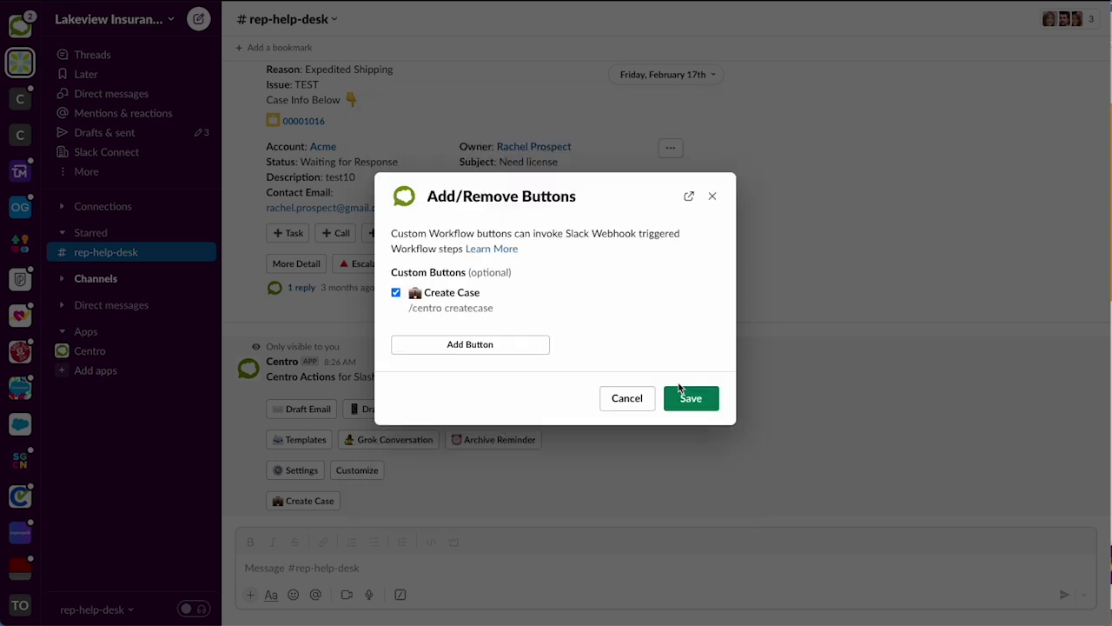
{"action": "left_click", "coordinate": [460, 348]}
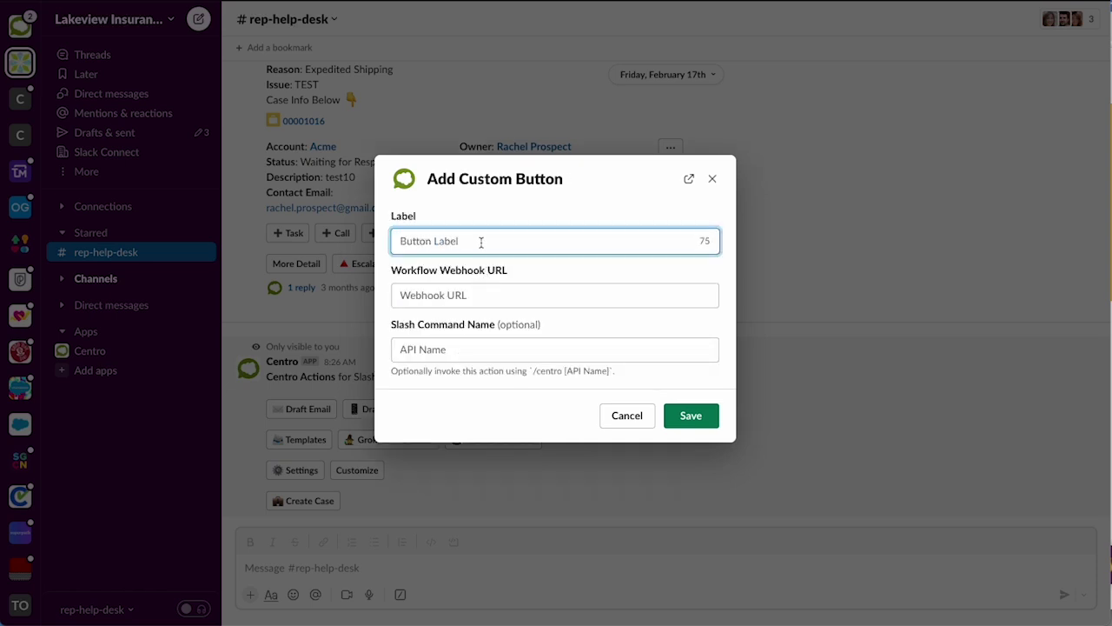
{"action": "left_click", "coordinate": [541, 300]}
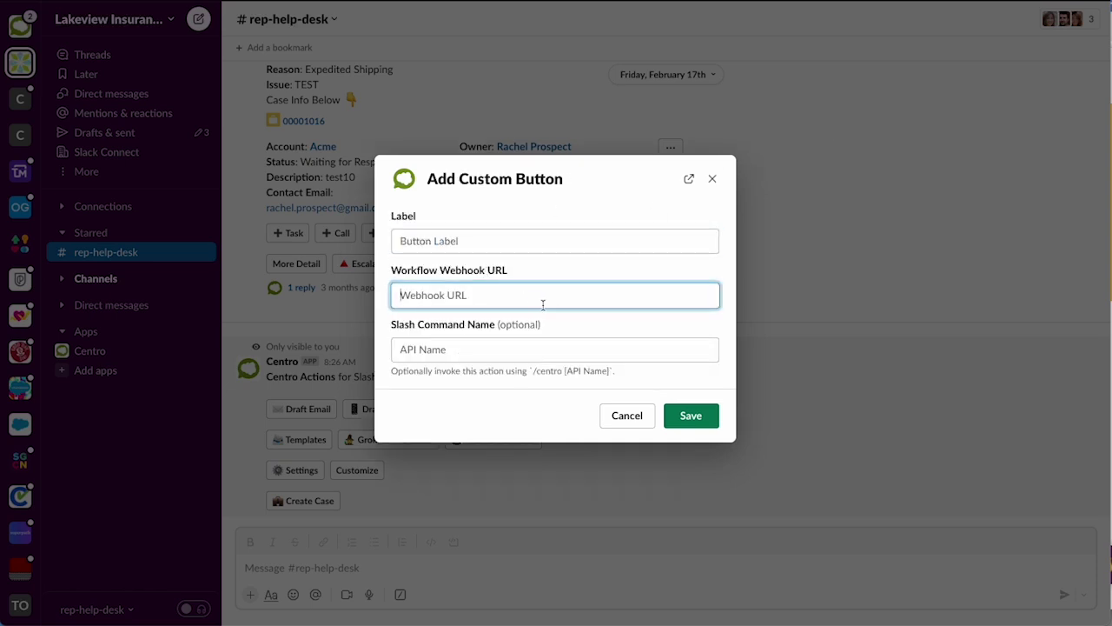
{"action": "key", "text": "ctrl+v"}
Label the custom button with a star emoji followed by "Create Lead".
{"action": "left_click", "coordinate": [546, 240]}
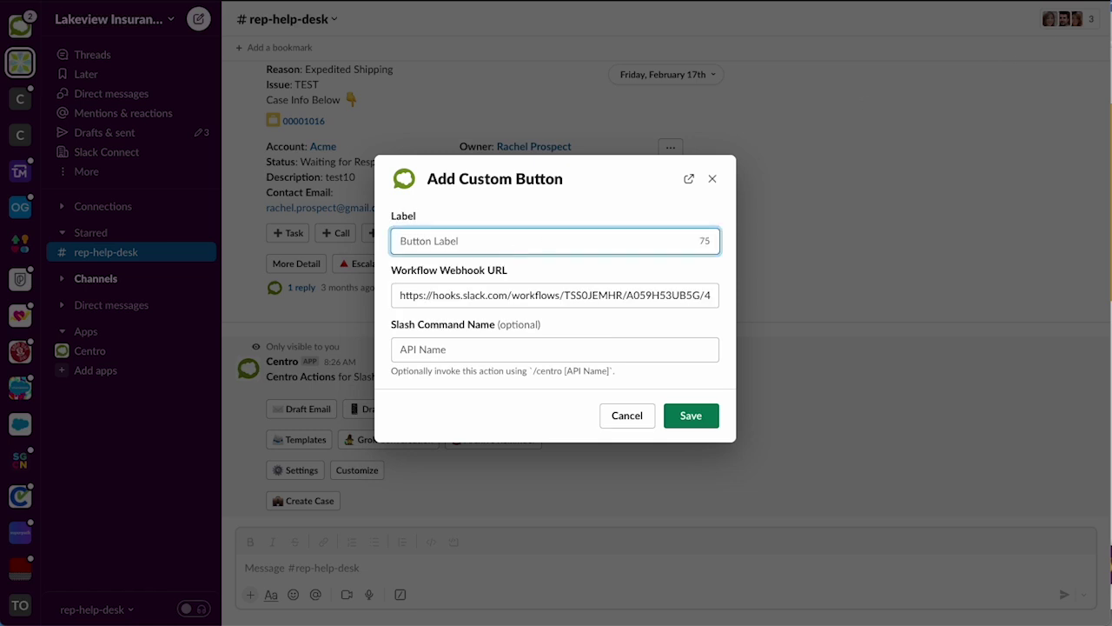
{"action": "key", "text": "ctrl+super+space"}
{"action": "type", "text": "st"}
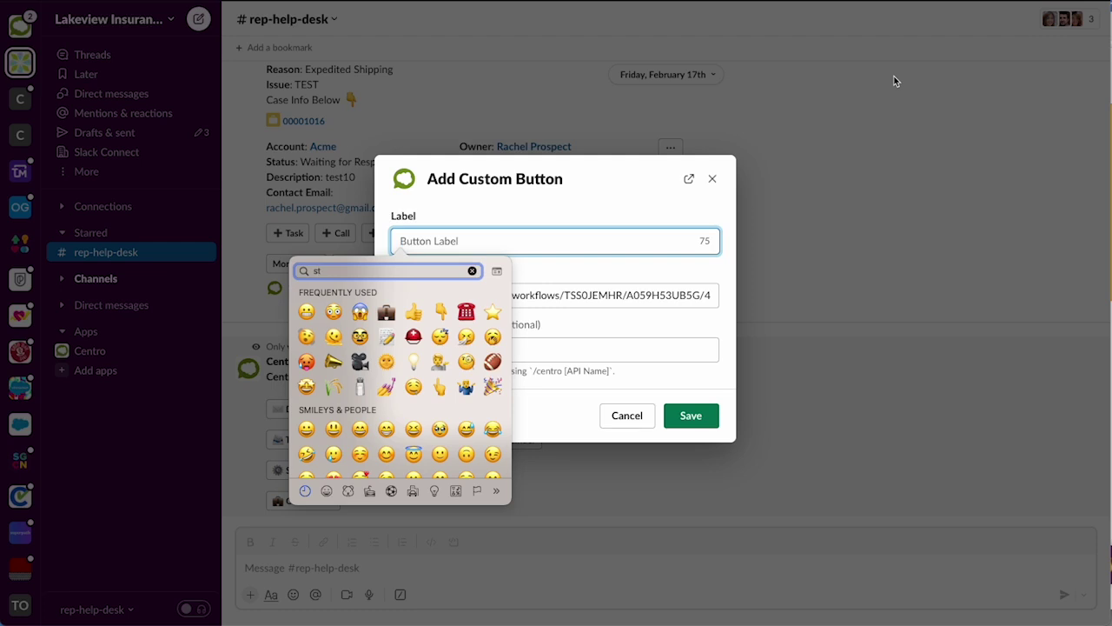
{"action": "type", "text": "ar"}
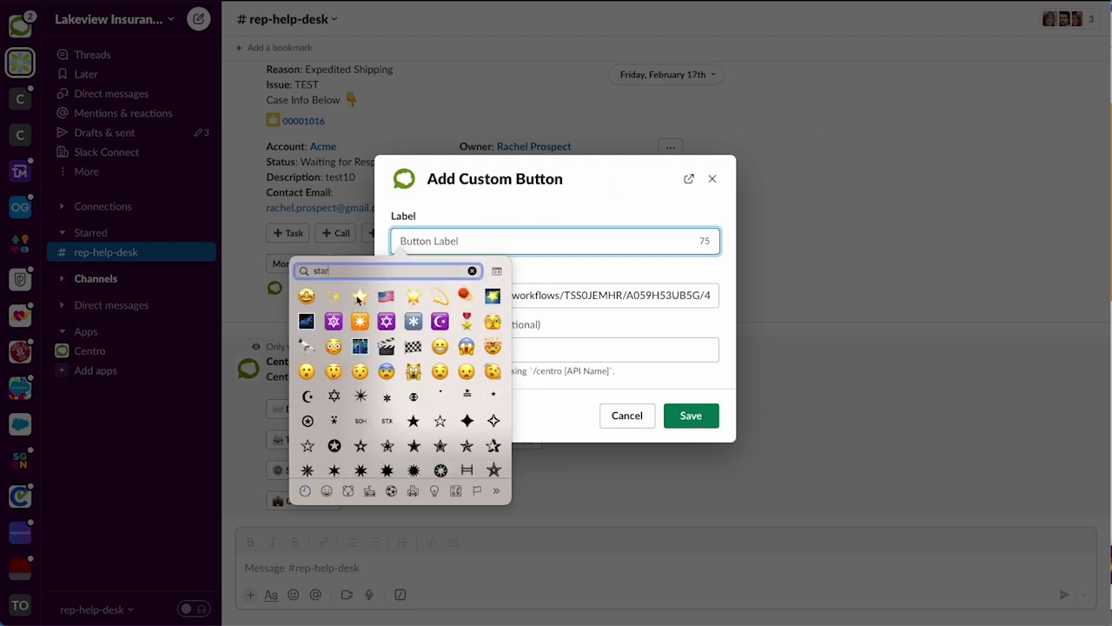
{"action": "key", "text": "Return"}
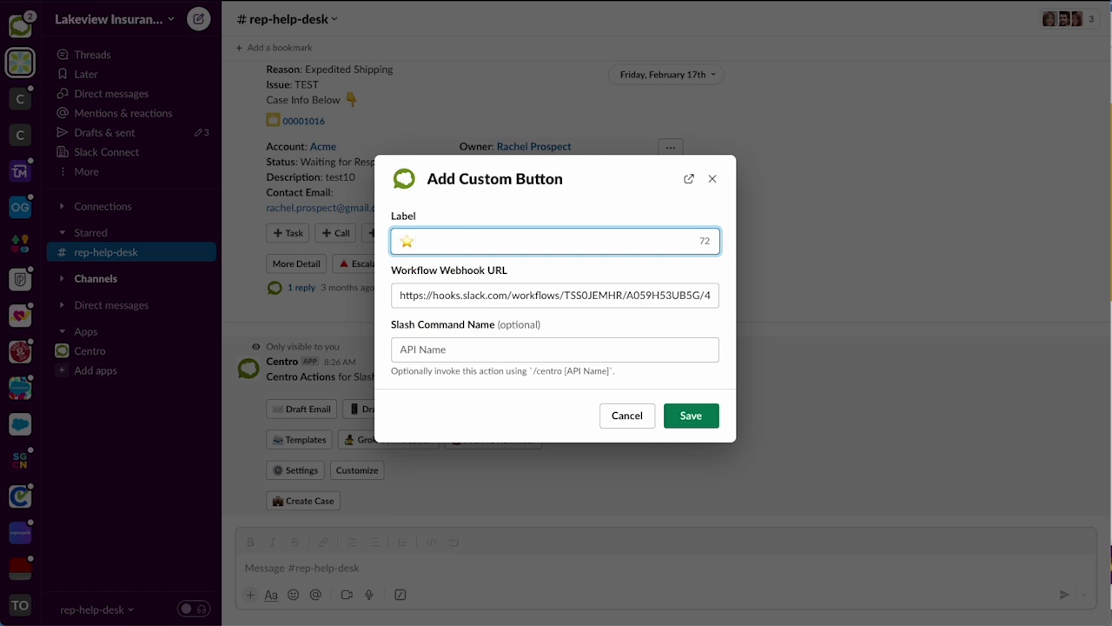
{"action": "type", "text": "Create Lead"}
Set the button's slash command name to newlead and save the button and Centro's customization.
{"action": "left_click", "coordinate": [445, 347]}
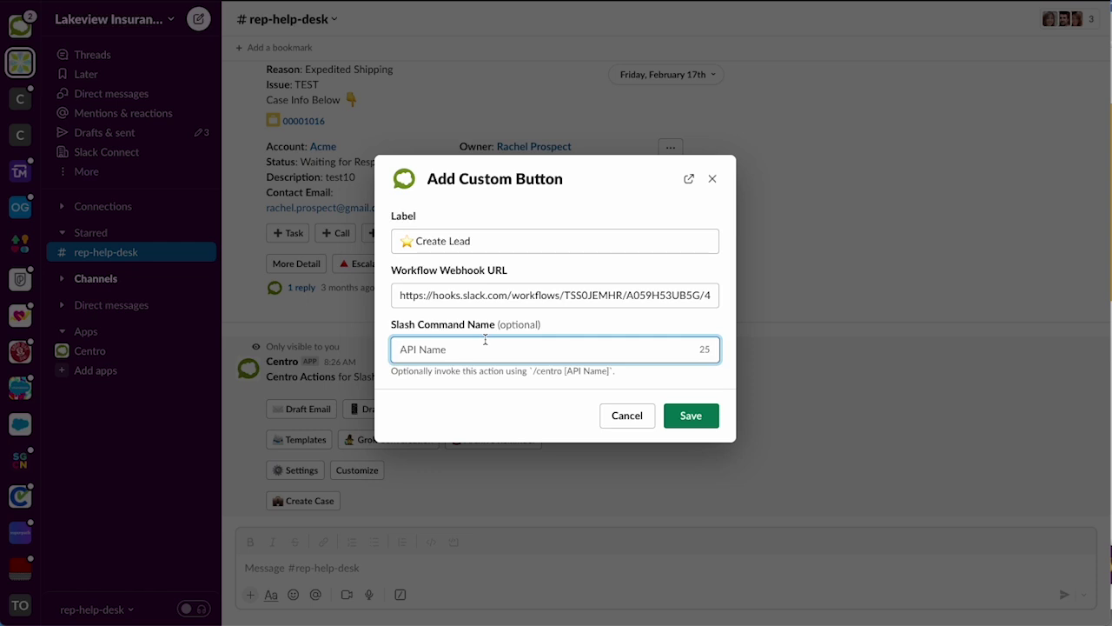
{"action": "type", "text": "newc"}
{"action": "key", "text": "BackSpace"}
{"action": "type", "text": "lead"}
{"action": "left_click", "coordinate": [705, 420]}
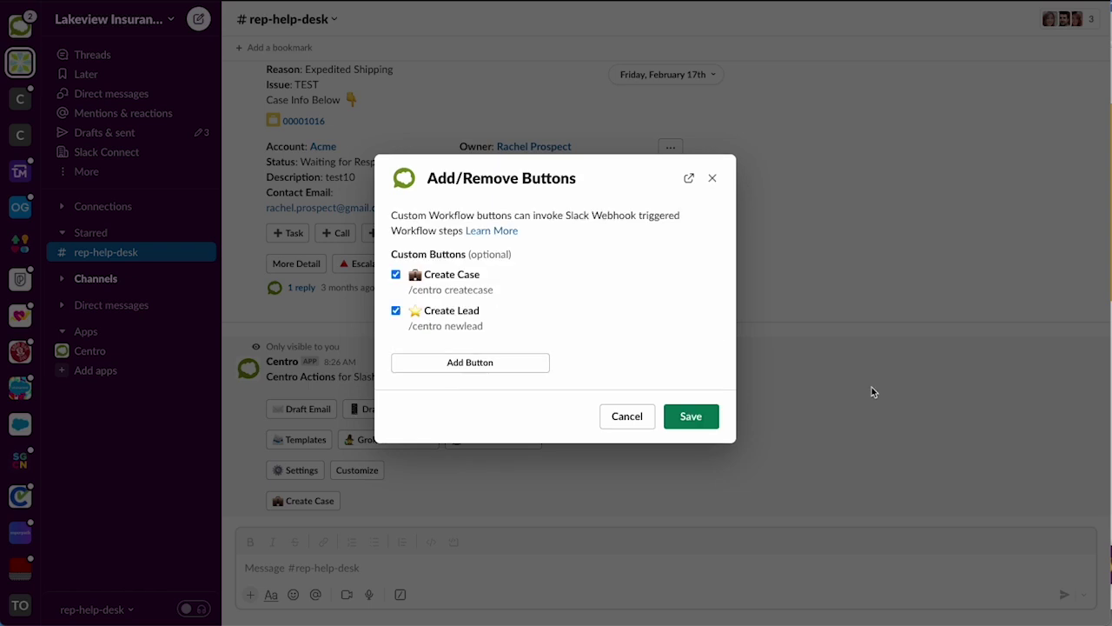
{"action": "left_click", "coordinate": [683, 424]}
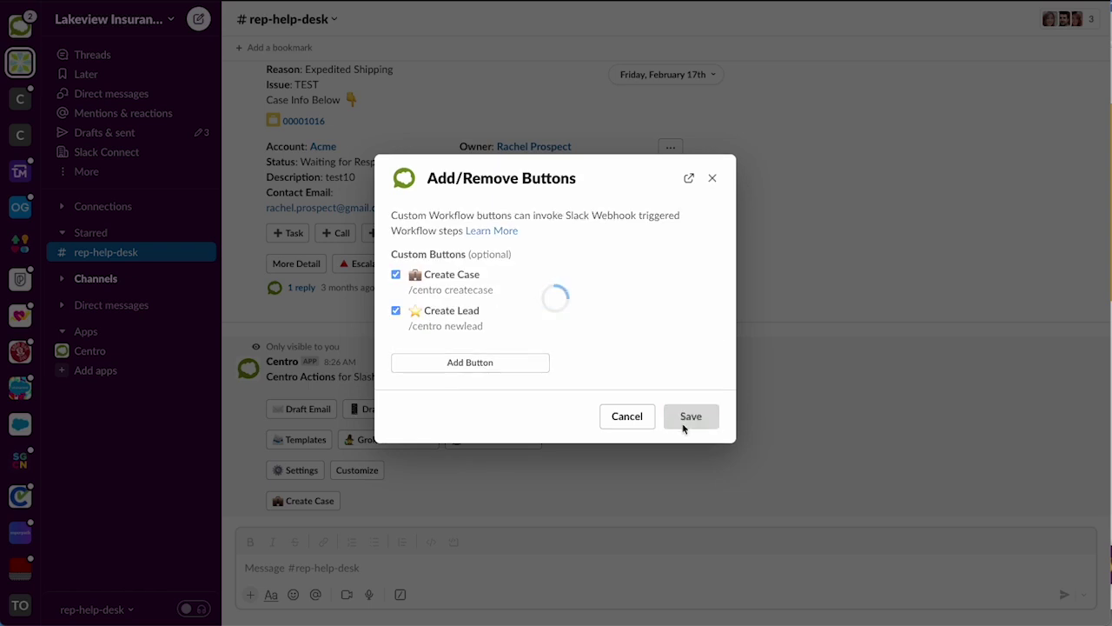
{"action": "left_click", "coordinate": [686, 466]}
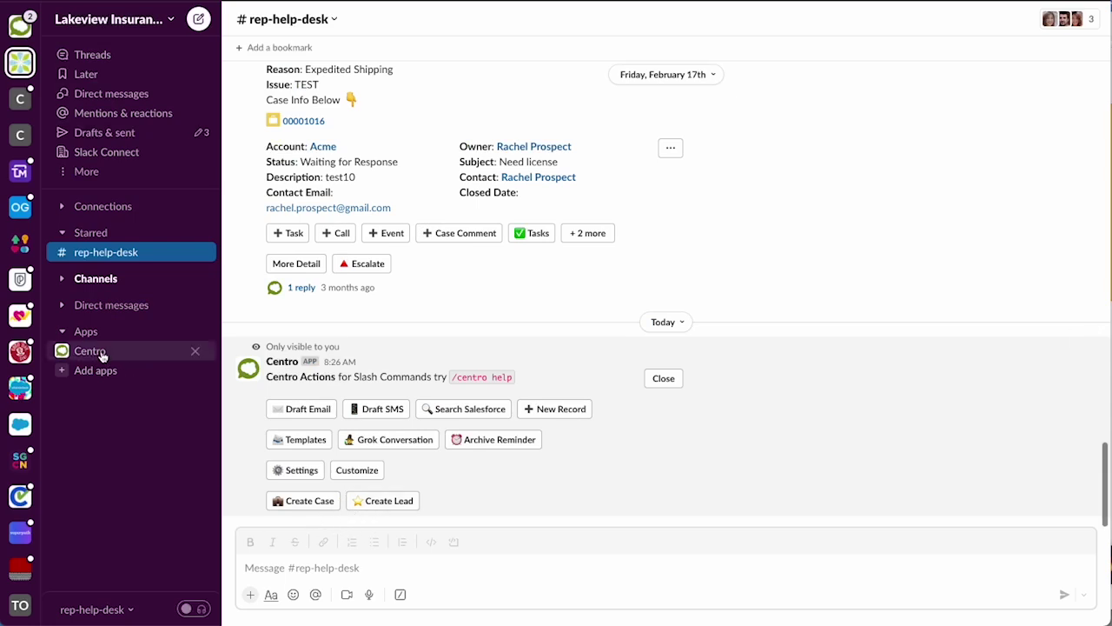
Check Centro's messages and app home, open the Create Lead form from there and close it without saving.
{"action": "left_click", "coordinate": [89, 351]}
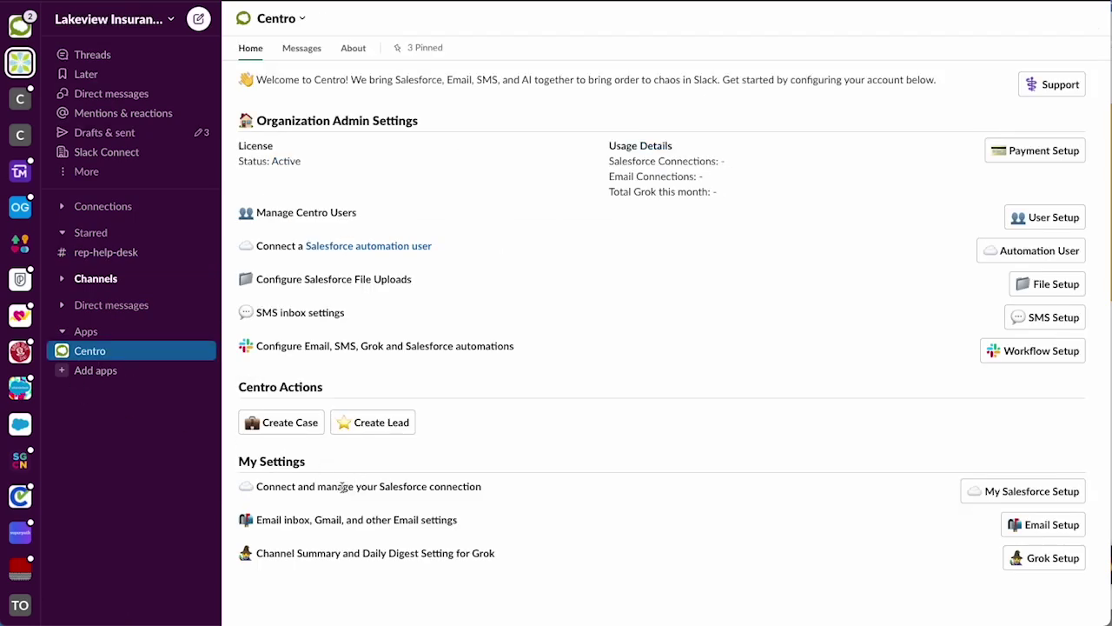
{"action": "left_click", "coordinate": [301, 47]}
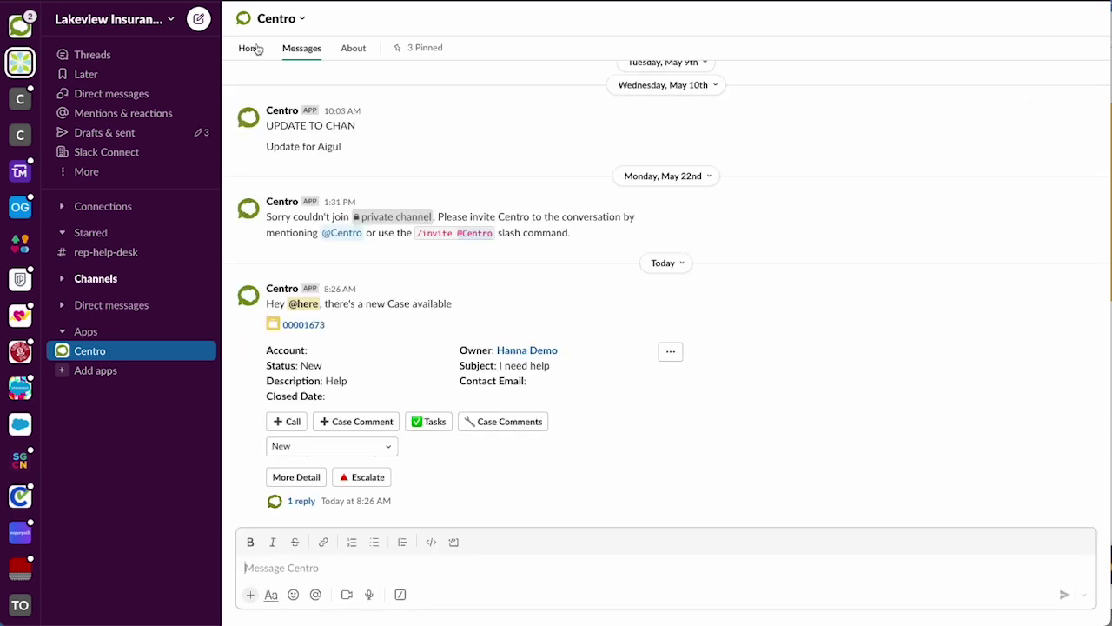
{"action": "left_click", "coordinate": [250, 48]}
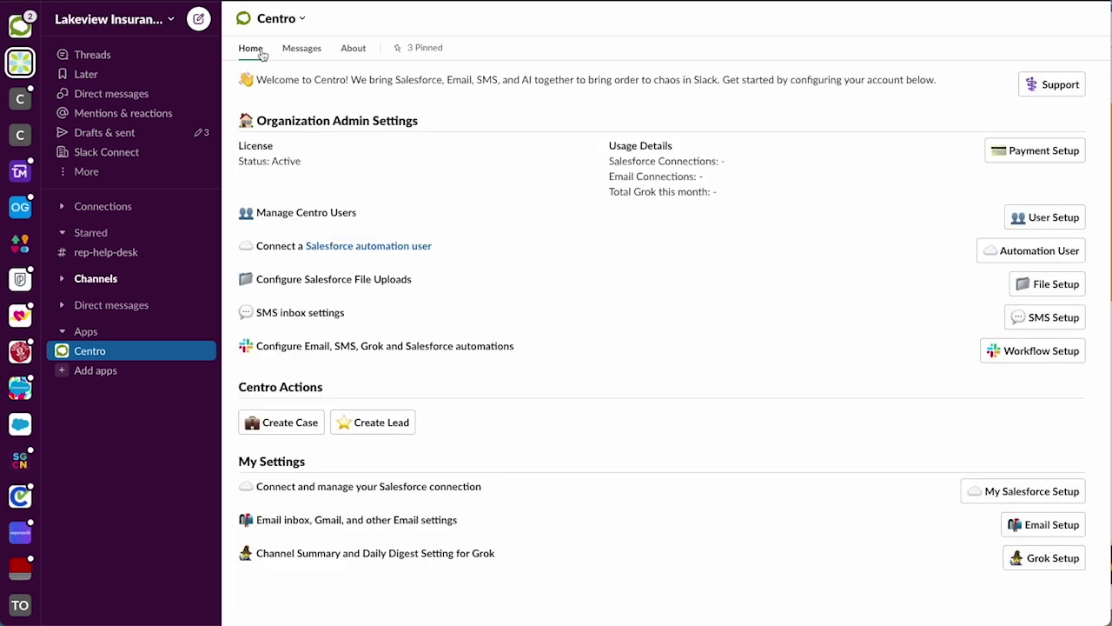
{"action": "left_click", "coordinate": [389, 432]}
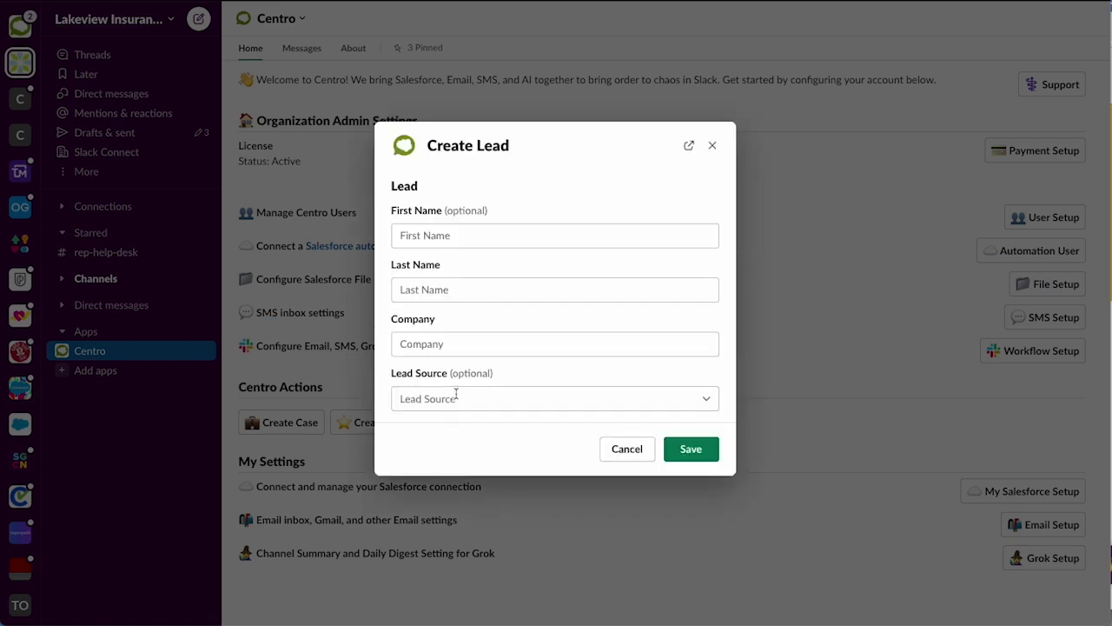
{"action": "left_click", "coordinate": [713, 146]}
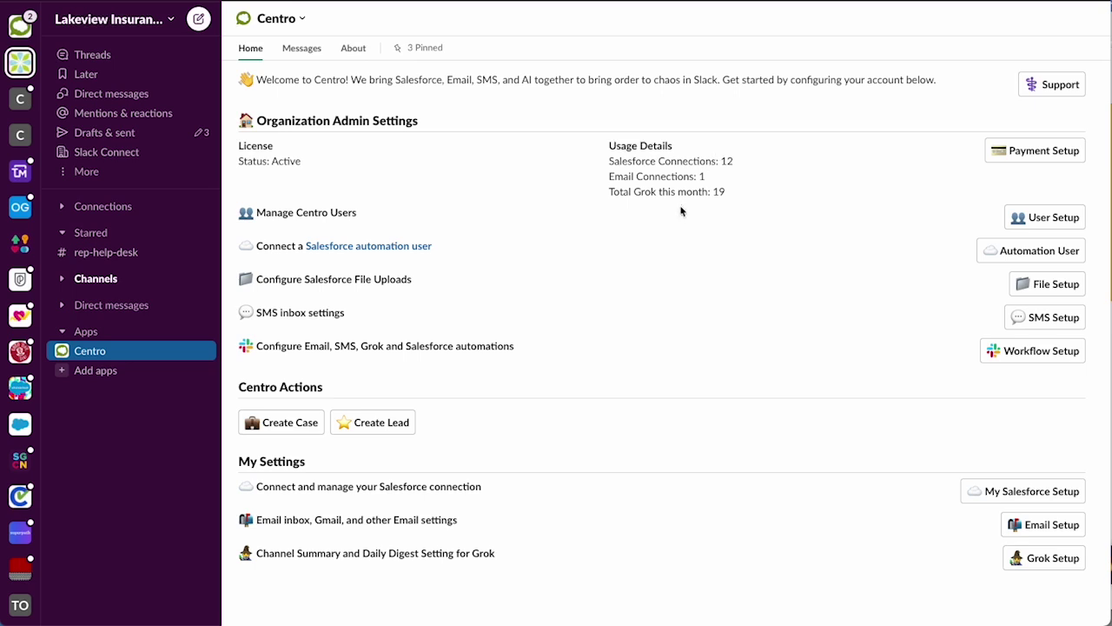